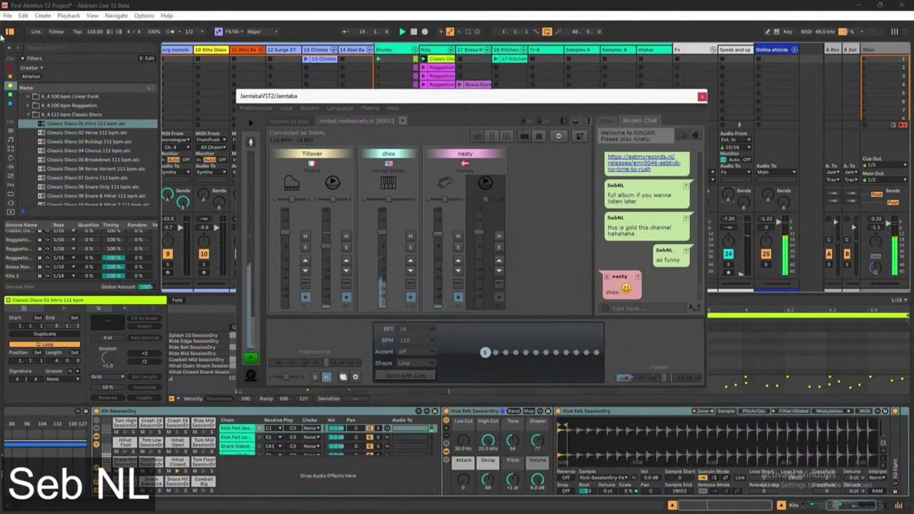
Hide Live's browser and post the message "hahahahaha" in the NINJAM chat.
click(10, 33)
click(643, 309)
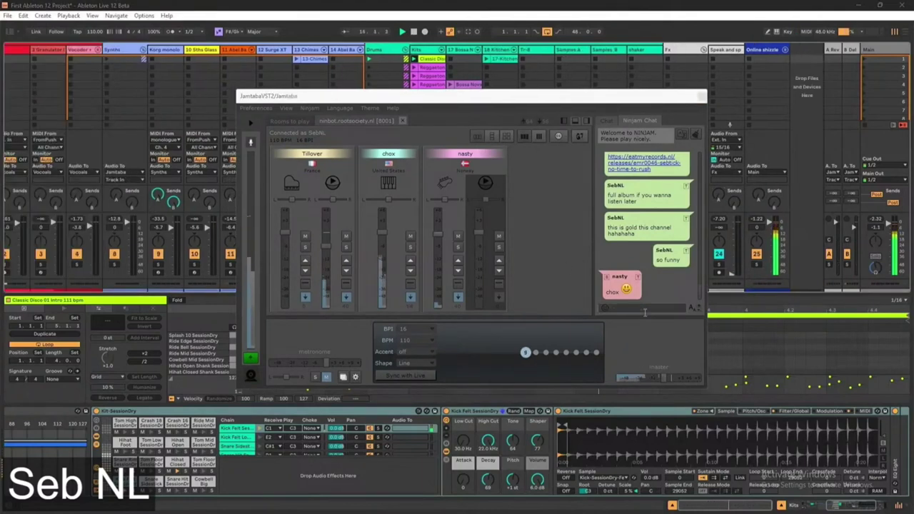
text(haha)
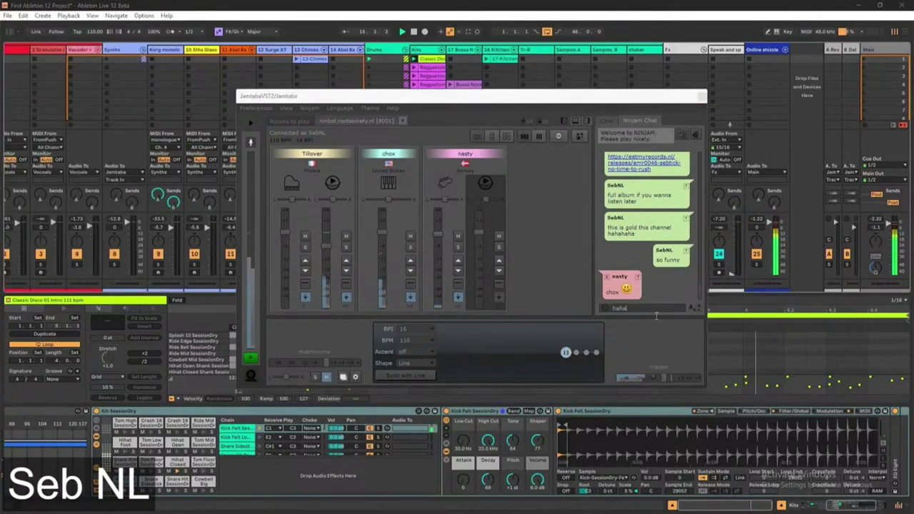
text(hahaha)
key(Return)
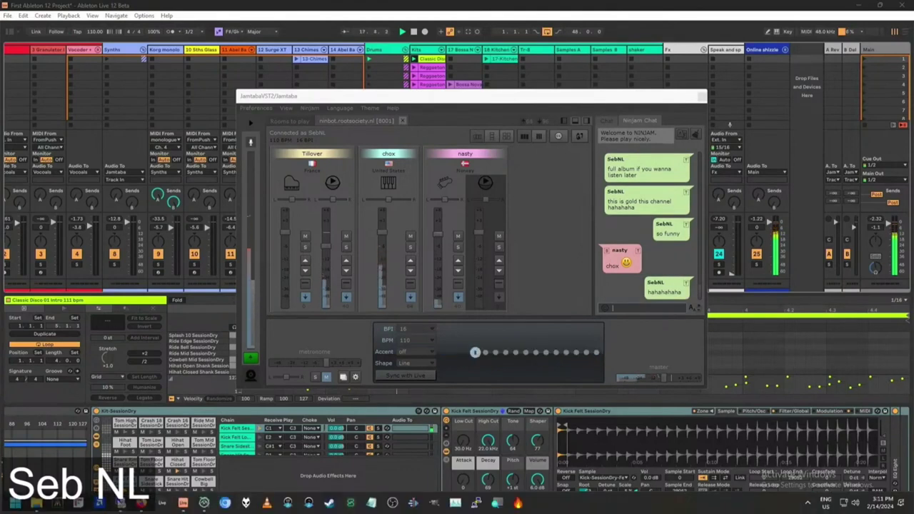
Switch to the remote laptop session, close its FreeTube window, and minimize the session to return to Ableton Live.
mouse_move(99, 503)
click(172, 446)
click(407, 60)
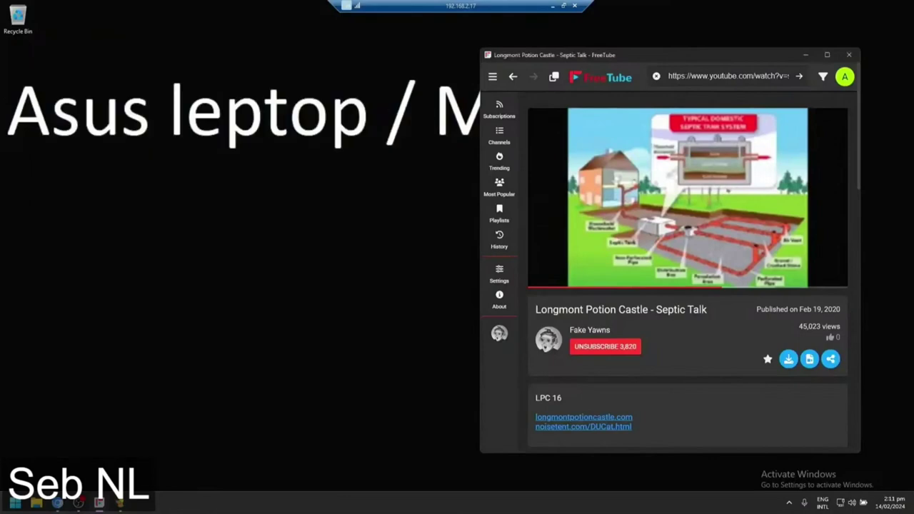
click(849, 55)
click(552, 5)
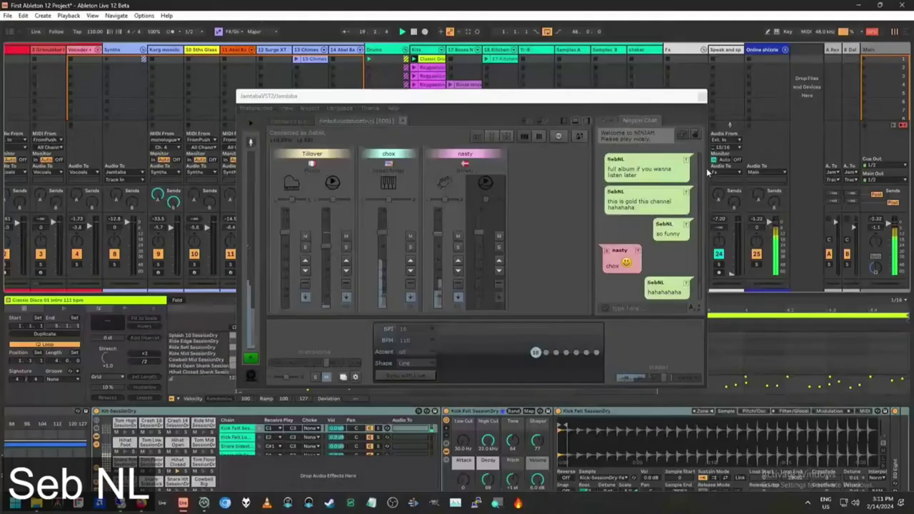
Post the reply "yes" in the NINJAM chat and leave the message field.
click(616, 307)
text(yes)
key(Return)
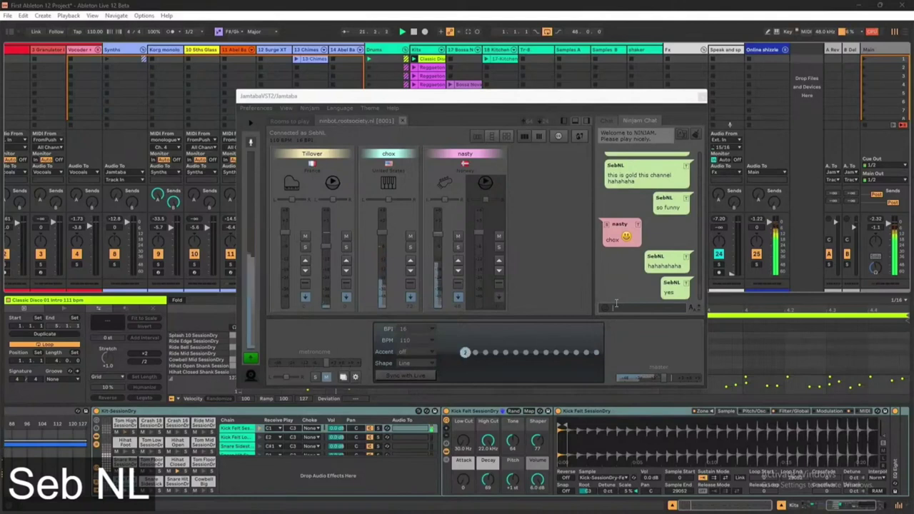
click(574, 259)
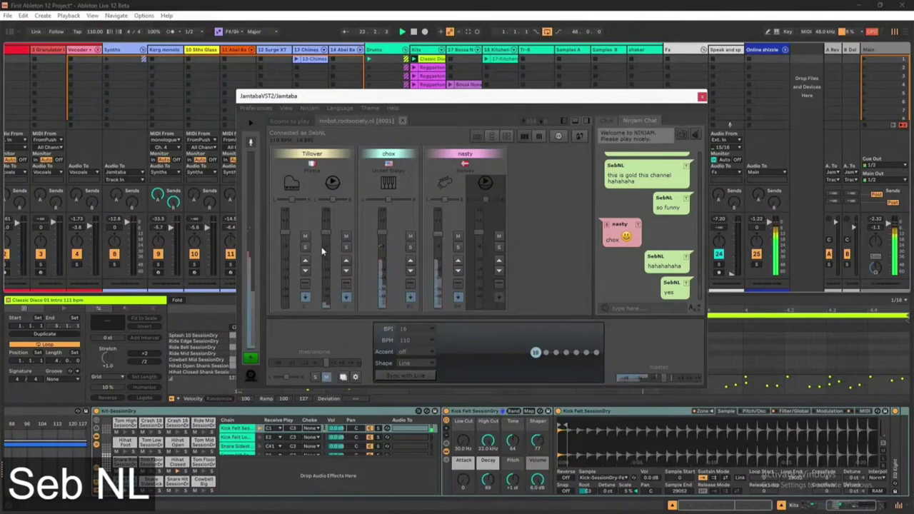
Show the browser and place Classic Disco 02 Verse and Classic Disco 03 Buildup in the Kits track's second and third clip slots.
click(9, 32)
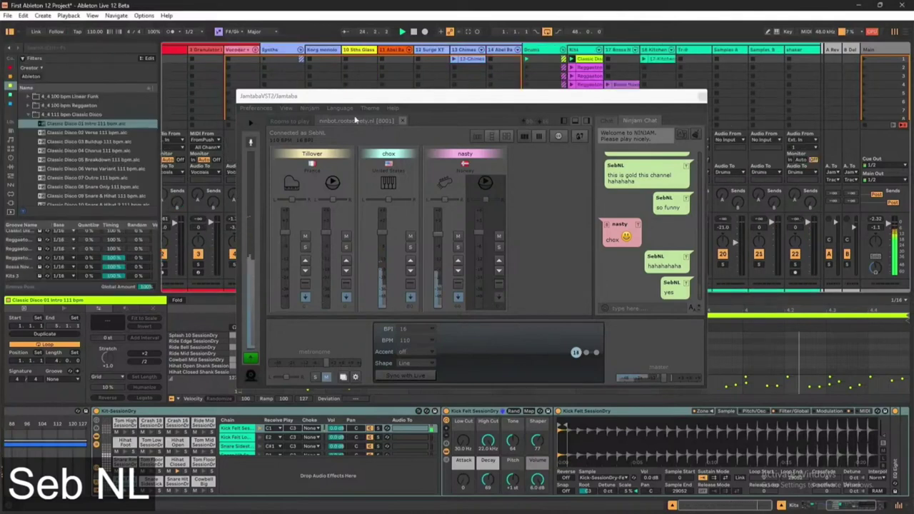
click(71, 133)
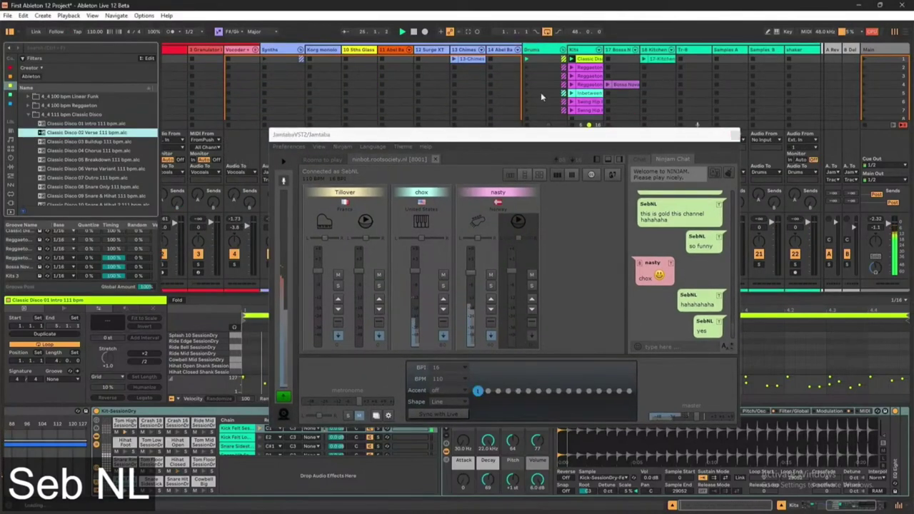
click(587, 69)
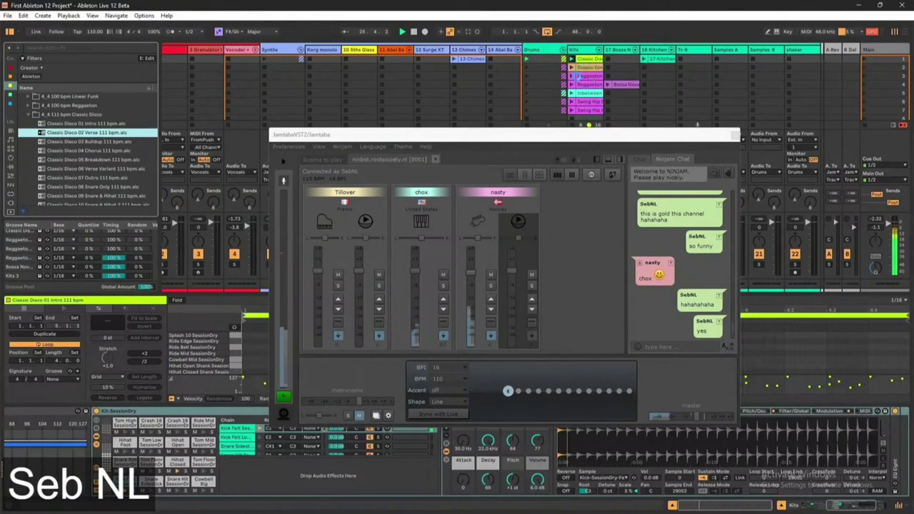
click(87, 143)
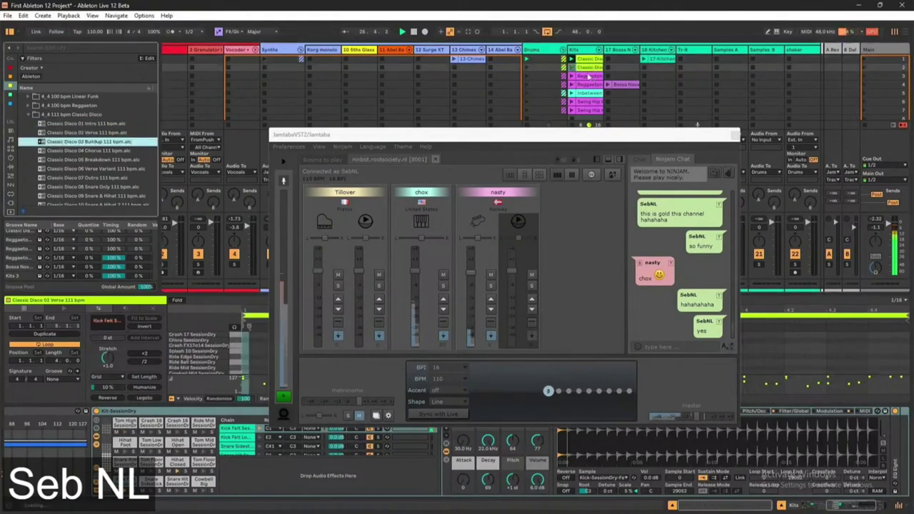
drag(587, 78, 587, 76)
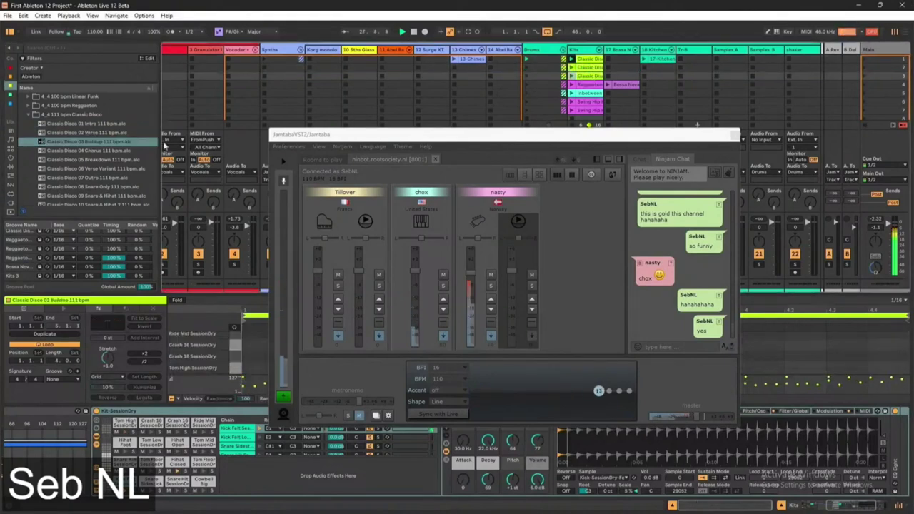
Post the messages "hahahahaha" and "we making movie music" in the NINJAM chat.
click(657, 347)
text(hahahaha)
key(Return)
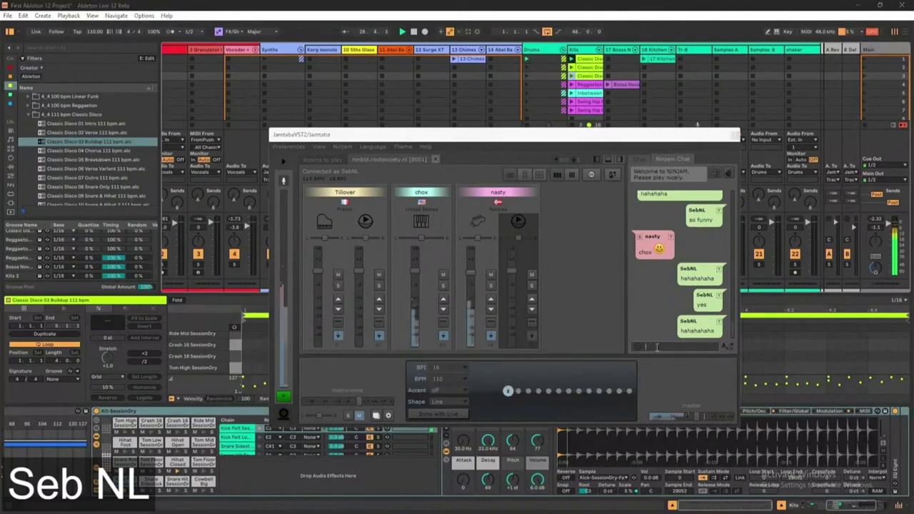
text(we making movie music)
key(Return)
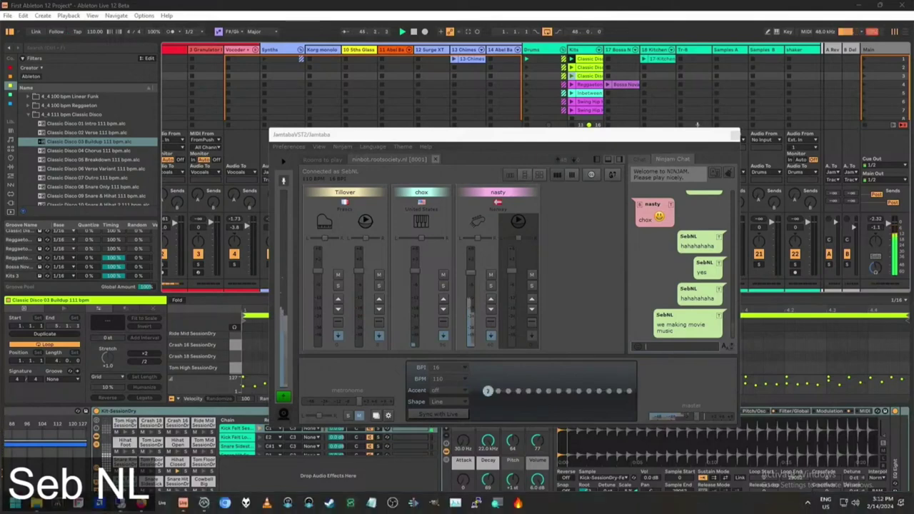
Switch to the remote laptop session and search FreeTube for "kill tony brain holtzman".
mouse_move(119, 504)
click(185, 451)
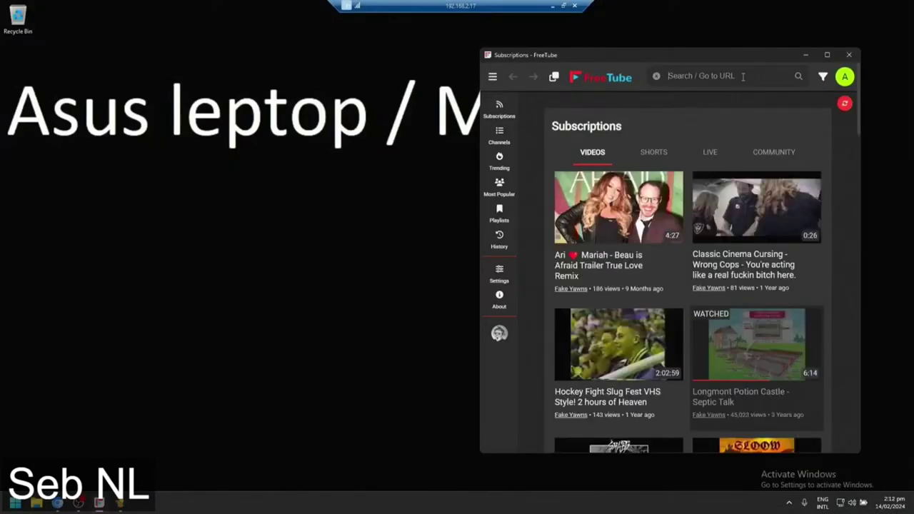
click(743, 76)
text(kill t)
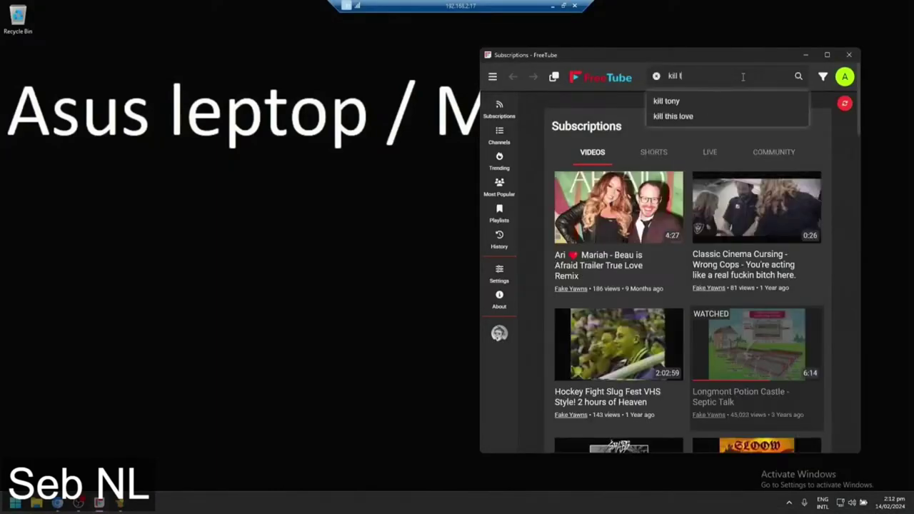
text(ony brain holtzman)
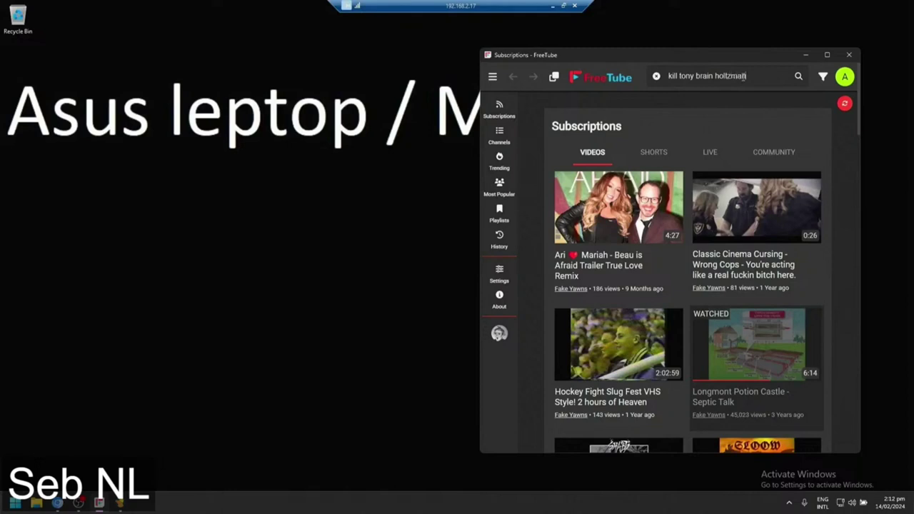
key(Return)
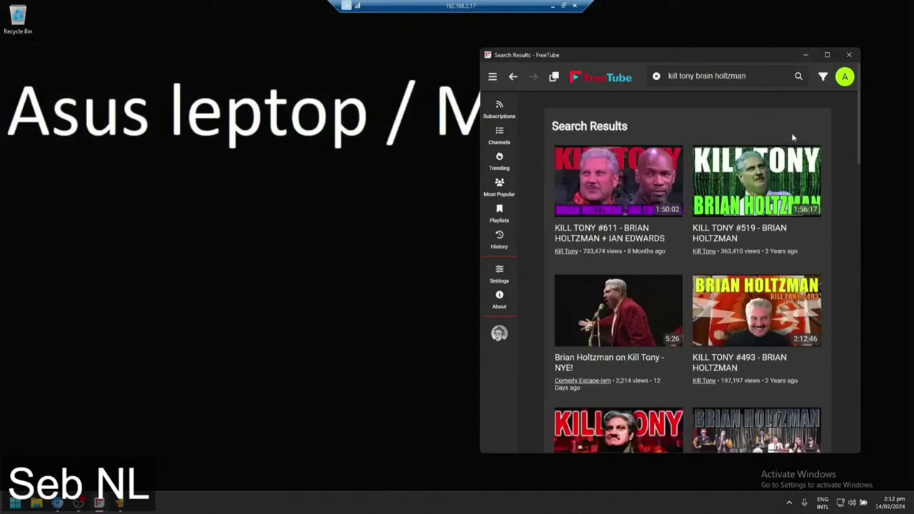
Open the video "Brian Holtzman on Kill Tony - NYE!", pause it, and minimize the remote session.
click(645, 319)
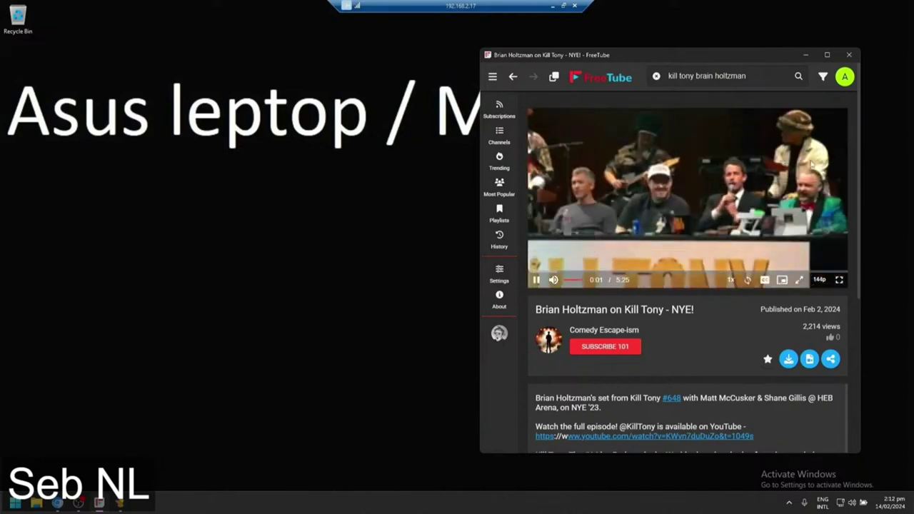
click(812, 165)
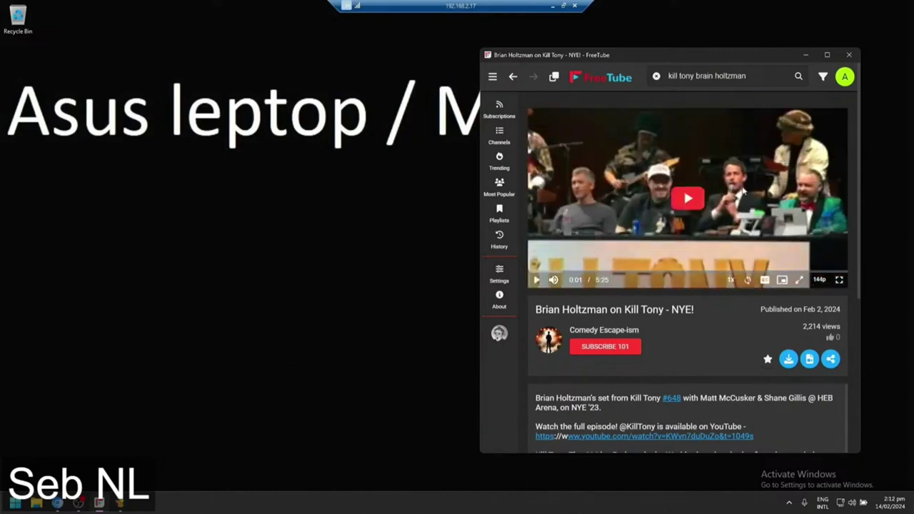
click(551, 6)
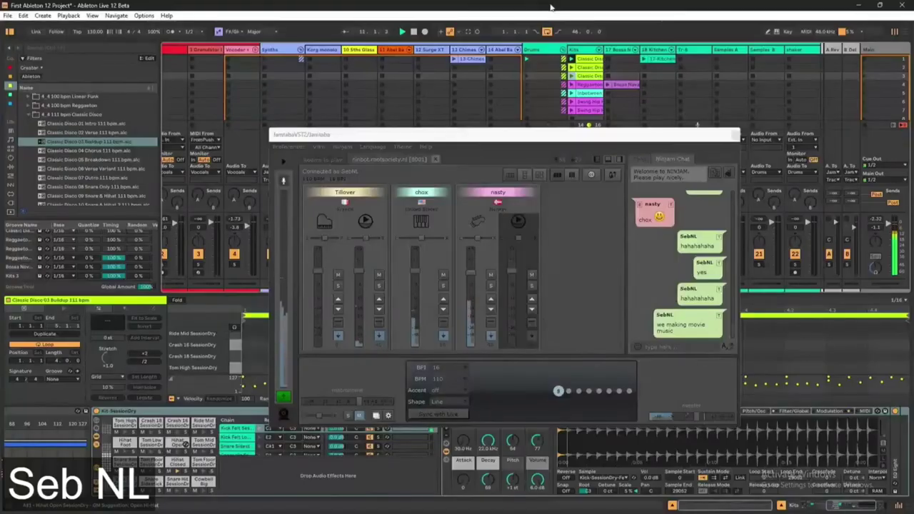
Return to the remote session, cue the paused video to about 0:16, and minimize the session again.
key(alt+Tab)
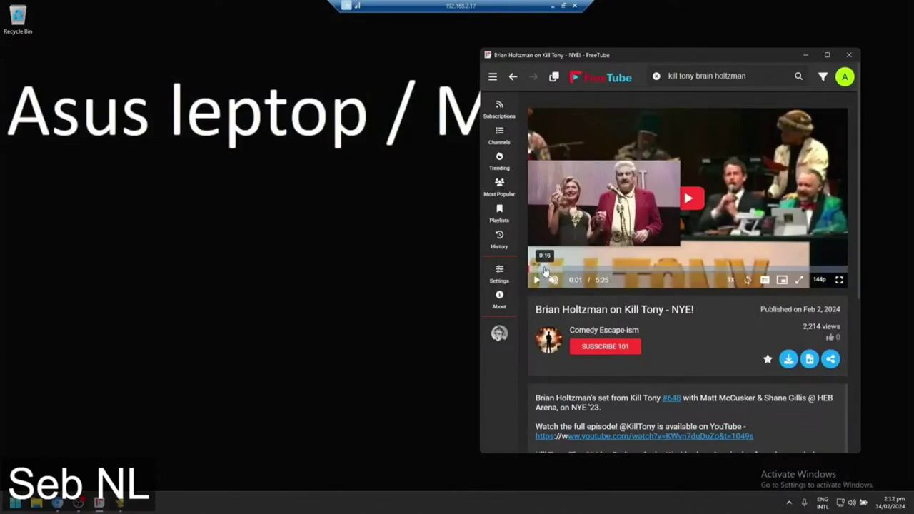
click(544, 271)
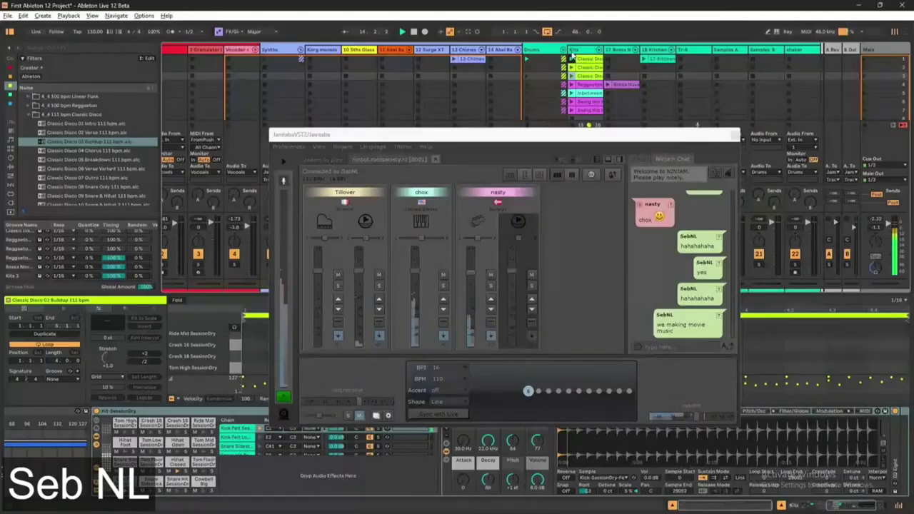
click(552, 5)
Post "i have also a vocal sample ready when you done" in the NINJAM chat, ending with the second musician's nickname.
click(657, 348)
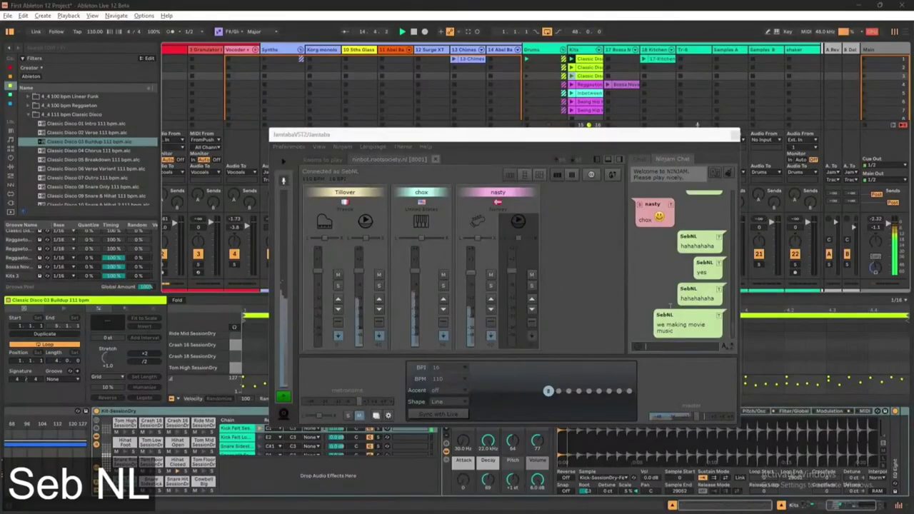
text(i have also a vocal sample ready when you done.d)
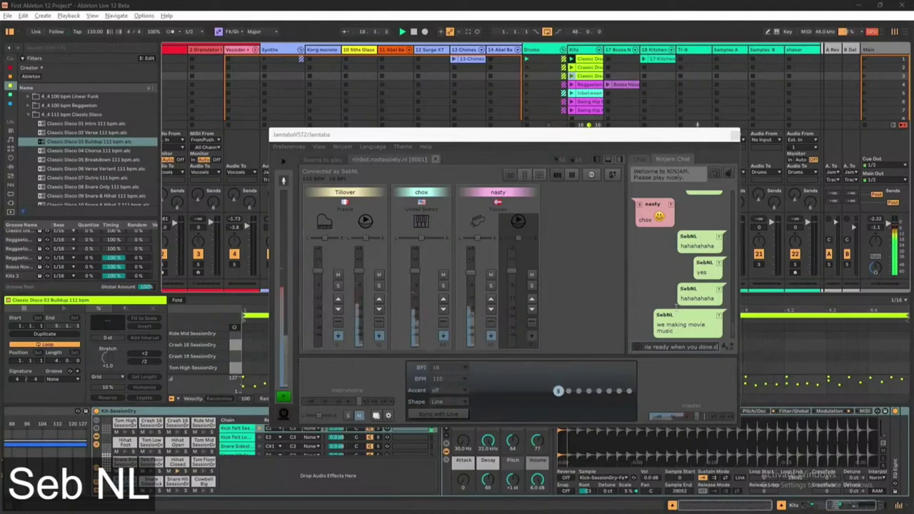
key(Return)
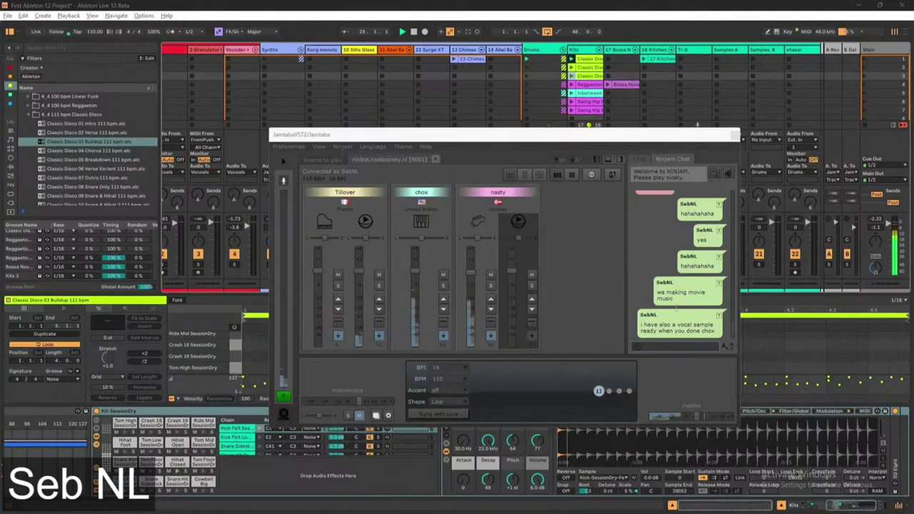
Post the chat messages "ow shit that is you" and "damn".
text(ow shit)
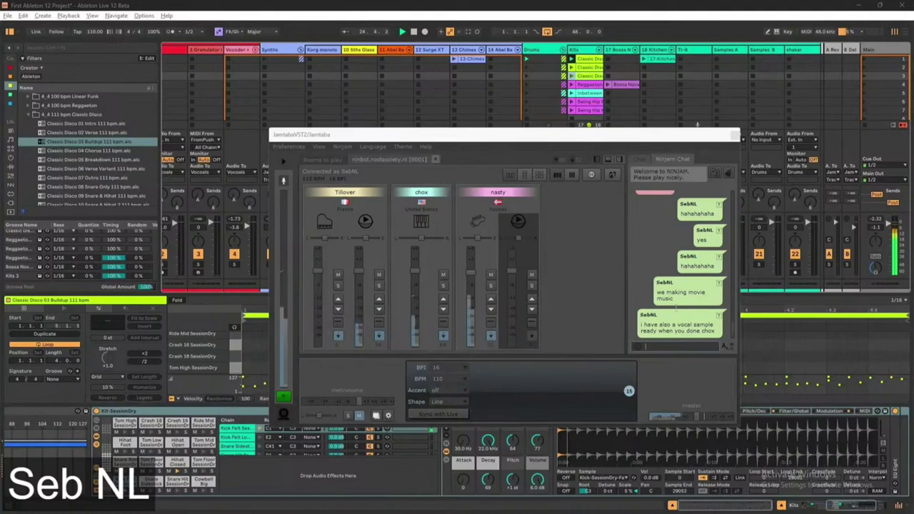
text( that is you)
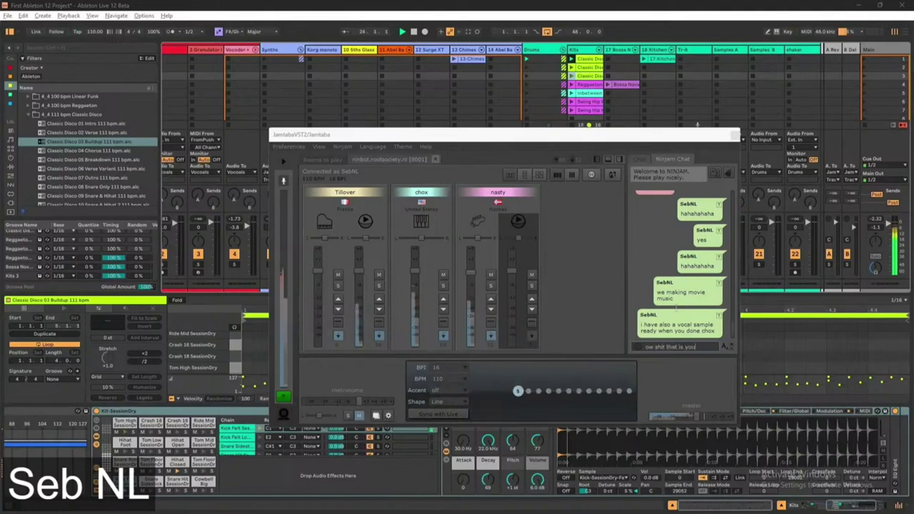
key(Return)
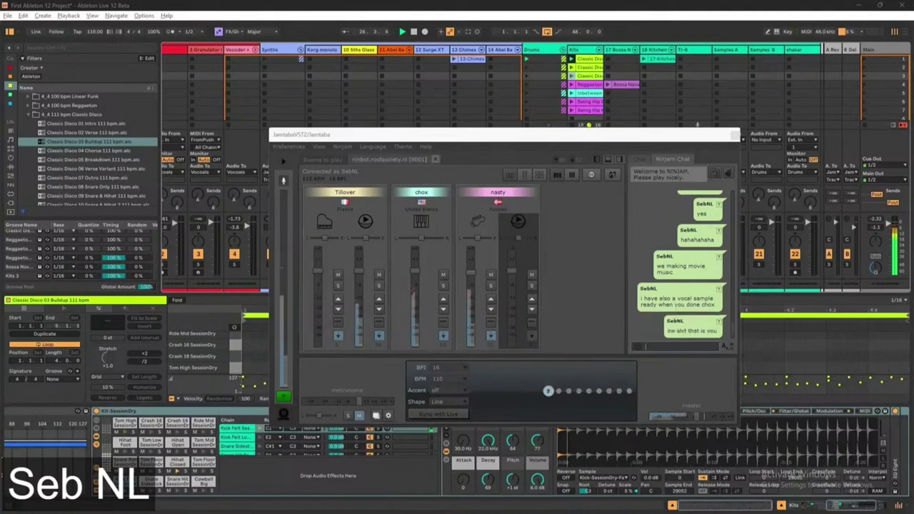
text(damn)
key(Return)
Post "you folled me" in the chat, followed by the spelling correction "fooled".
text(you folled me)
key(Return)
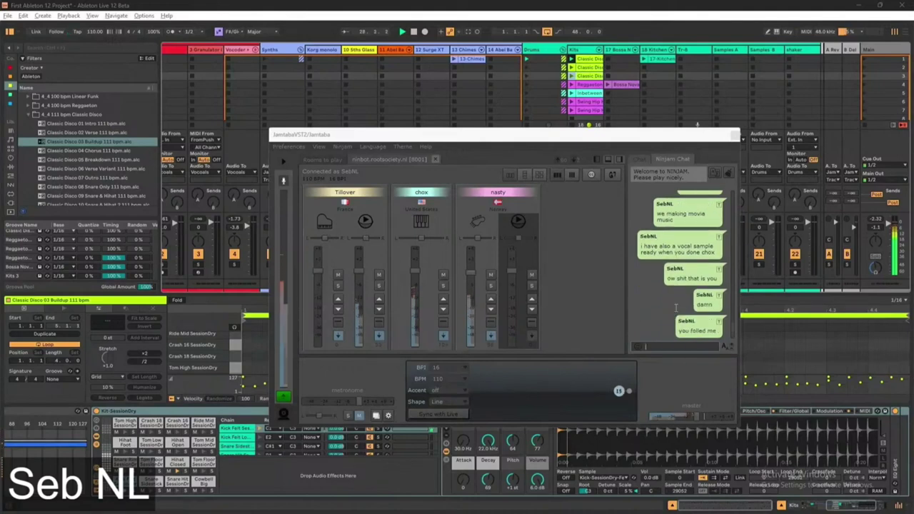
text(fooled)
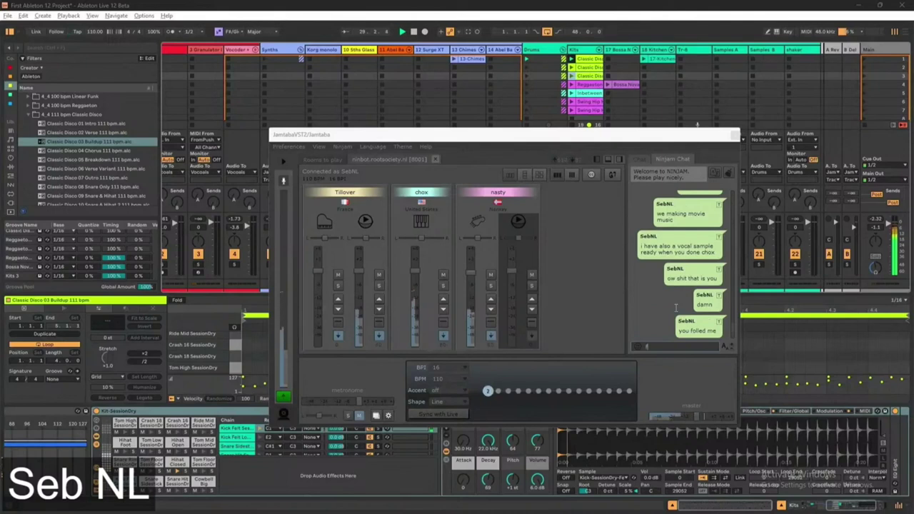
key(Return)
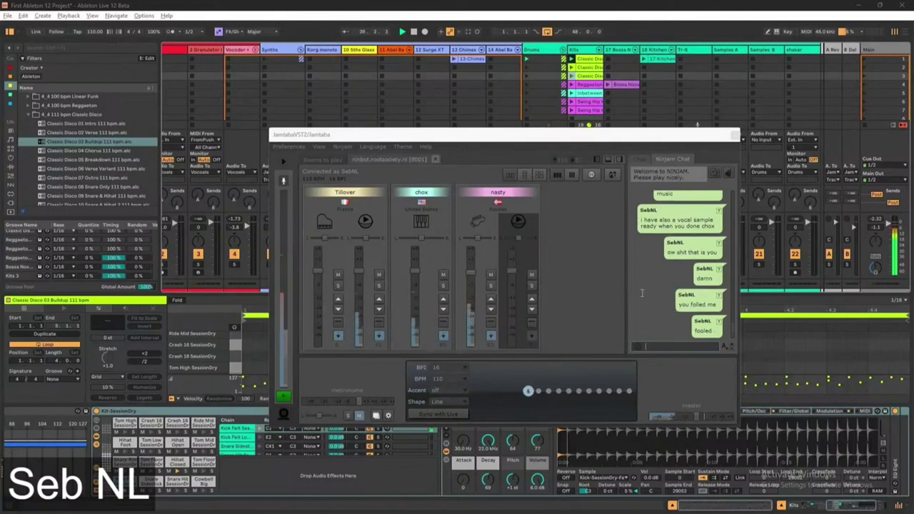
Lower the volume of the first musician's second channel in Jamtaba and turn on its low-cut filter.
click(362, 302)
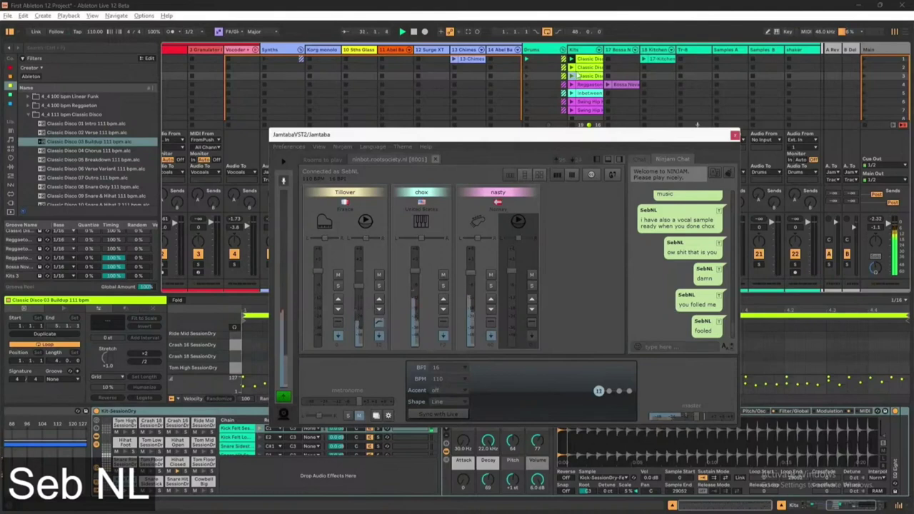
click(358, 299)
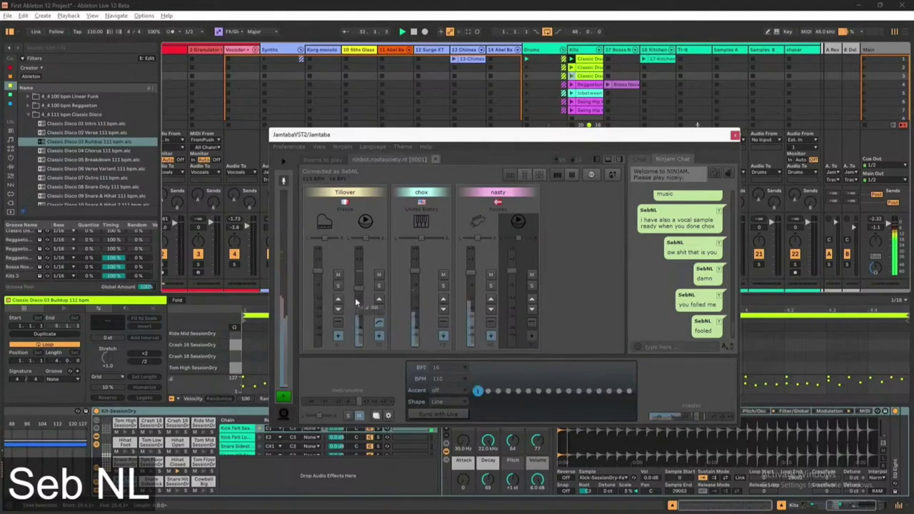
click(360, 297)
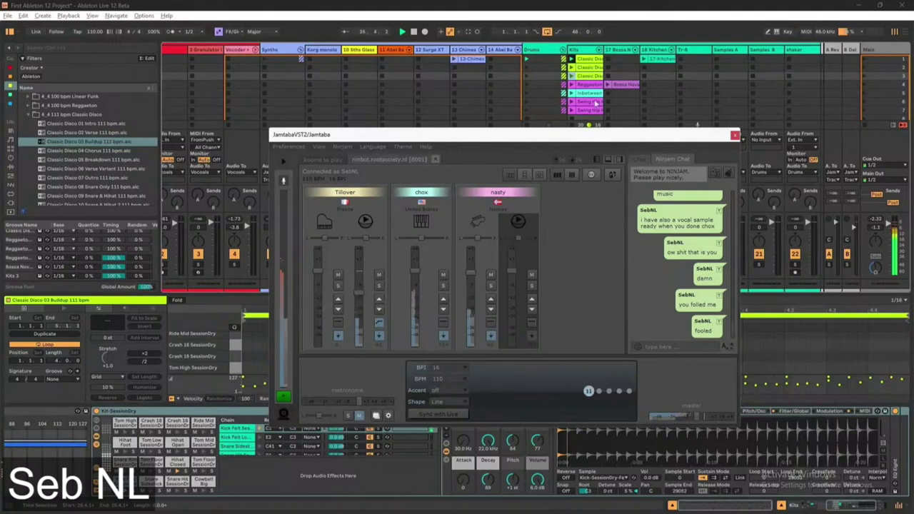
Select the Classic Disco 02 Verse 111 bpm clip in the Kits track.
click(586, 70)
click(586, 67)
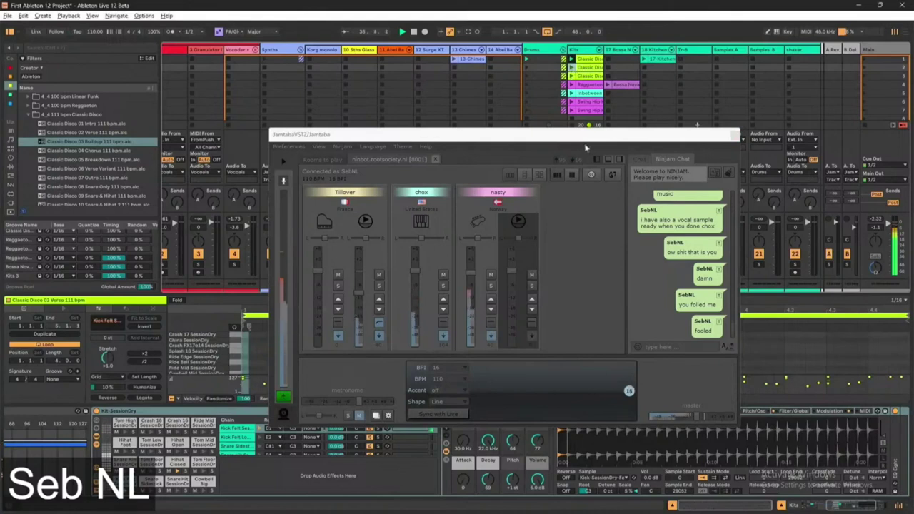
Post the chat messages "wauw", "10/10 score" and a second "wauw" in the NINJAM chat.
click(671, 346)
text(wauw)
key(Return)
text(10/10 score)
key(Return)
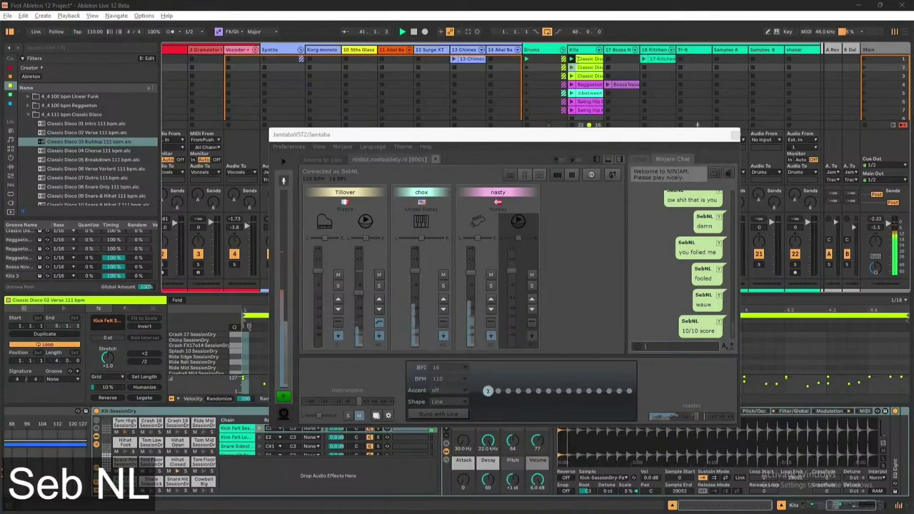
text(wauw)
key(Return)
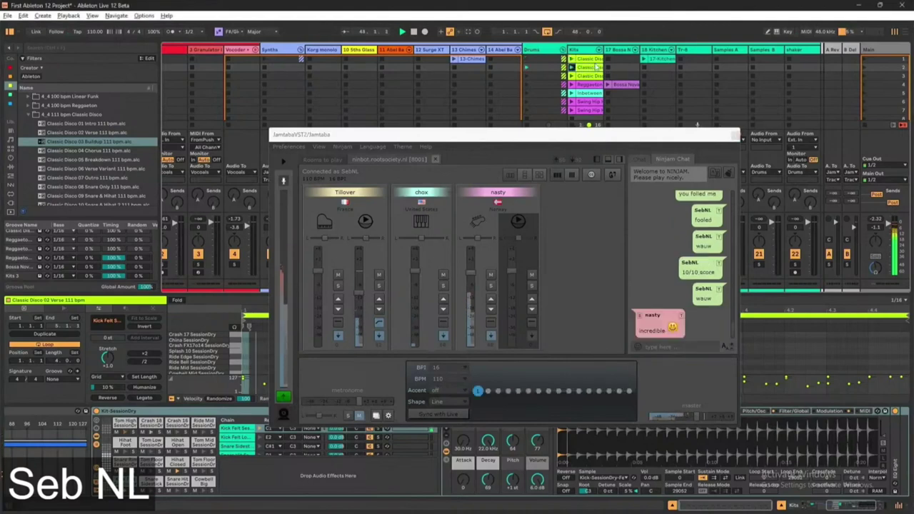
Reply in the NINJAM chat with "11/10" and "wauw".
click(673, 347)
text(lol)
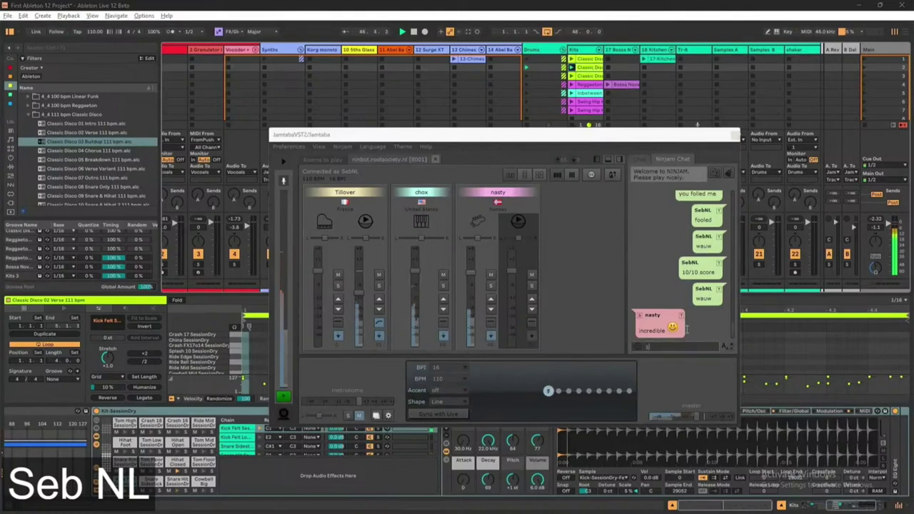
text(10)
key(Return)
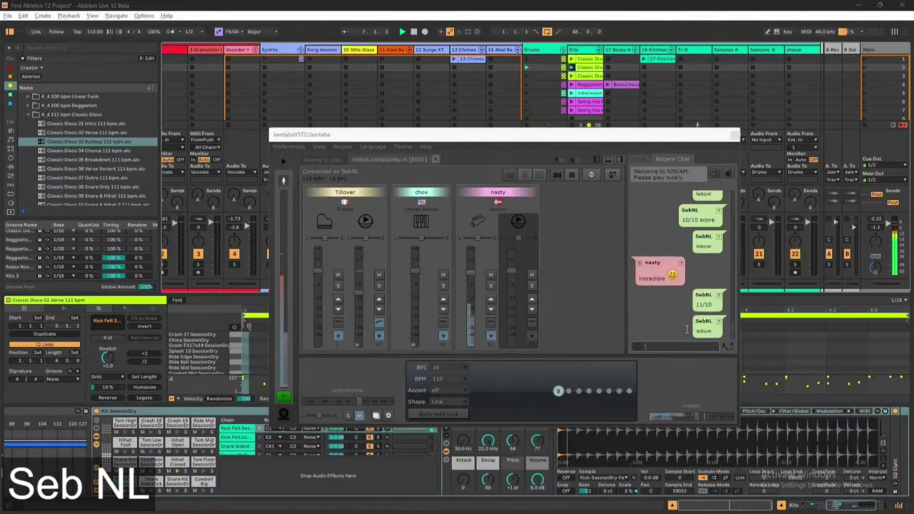
Post the second musician's nickname in the chat, followed by "you are fucking amazing".
text(ow)
key(Return)
text(you are i)
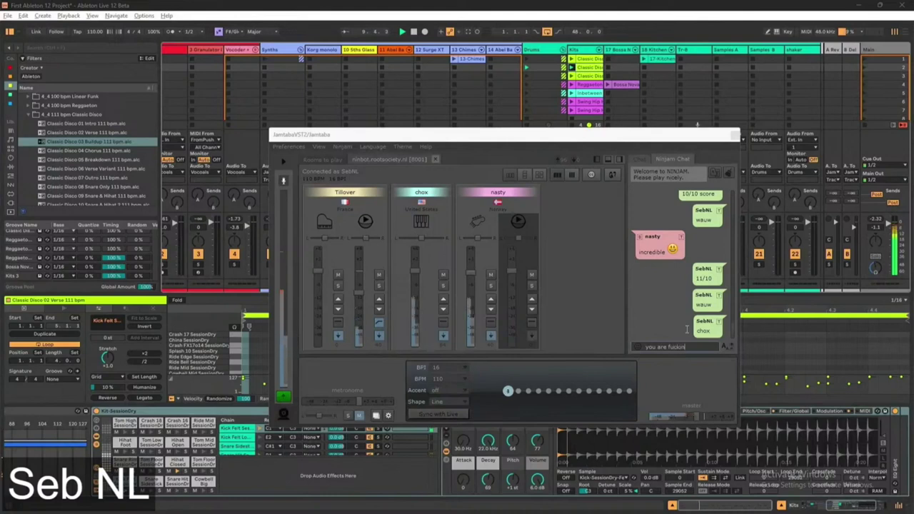
key(Return)
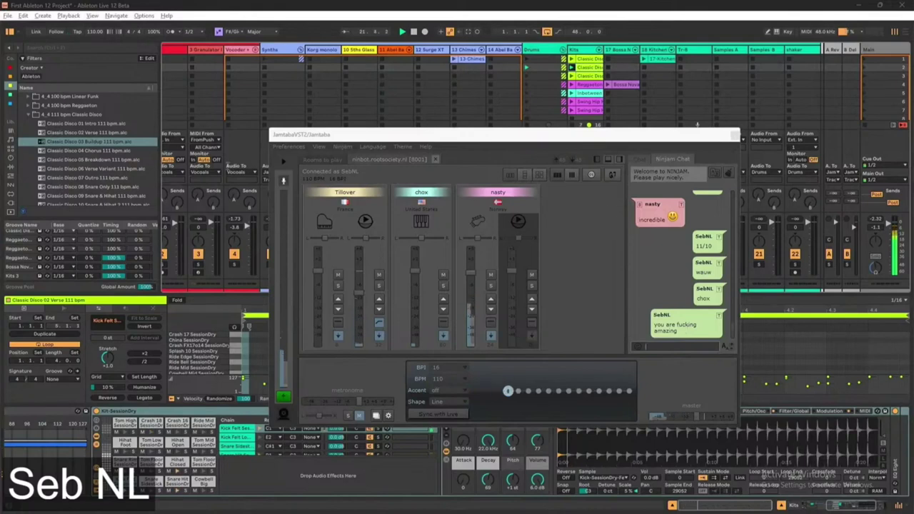
Search the browser for "Filter" and add an Auto Filter to the Mic track.
scroll(207, 92, left, 2)
click(223, 109)
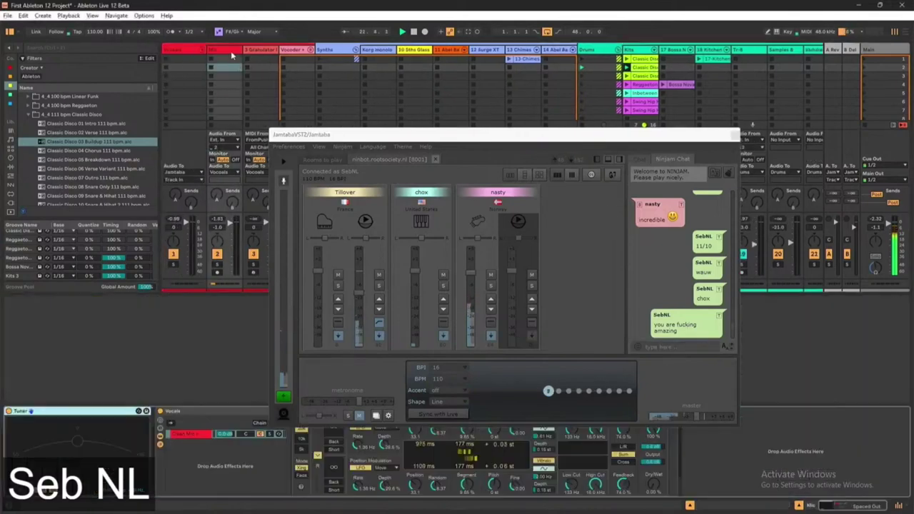
key(ctrl+f)
text(Filter)
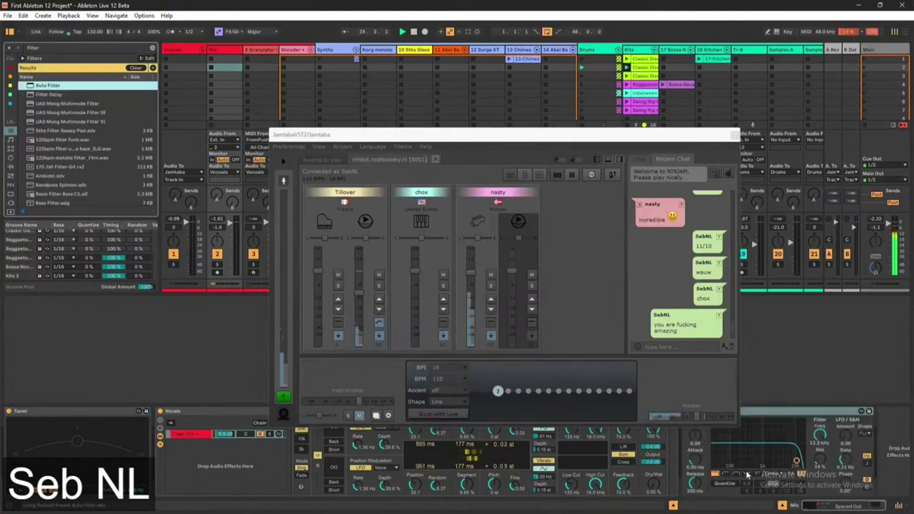
Set the Mic track's Auto Filter to band-pass and its frequency to about 4.66 kHz.
click(748, 474)
click(736, 475)
drag(795, 461, 768, 446)
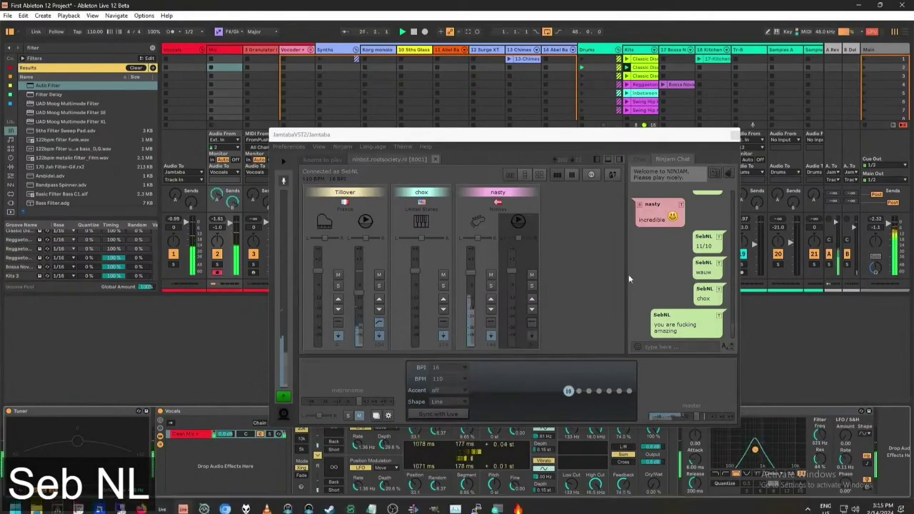
drag(755, 450, 784, 455)
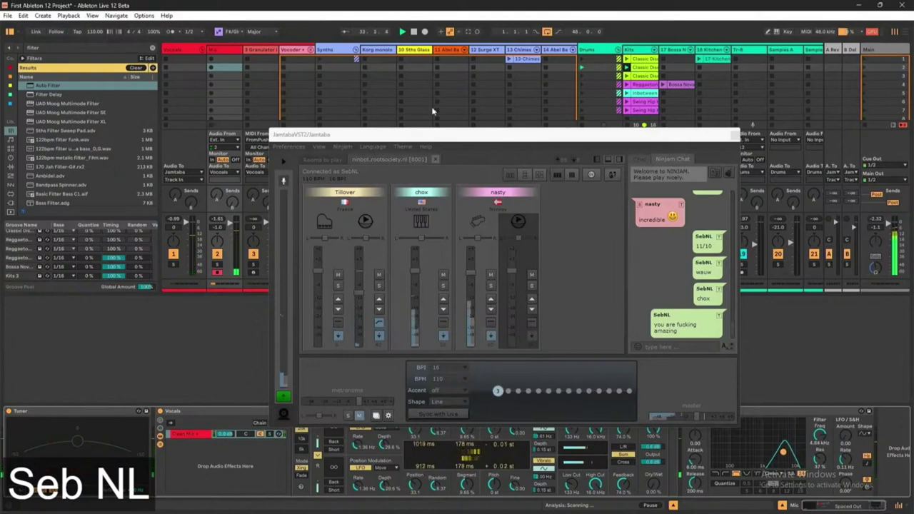
Show the HP rack of the Drums group and move the Jamtaba window clear of its Auto Filter and Reverb.
click(613, 51)
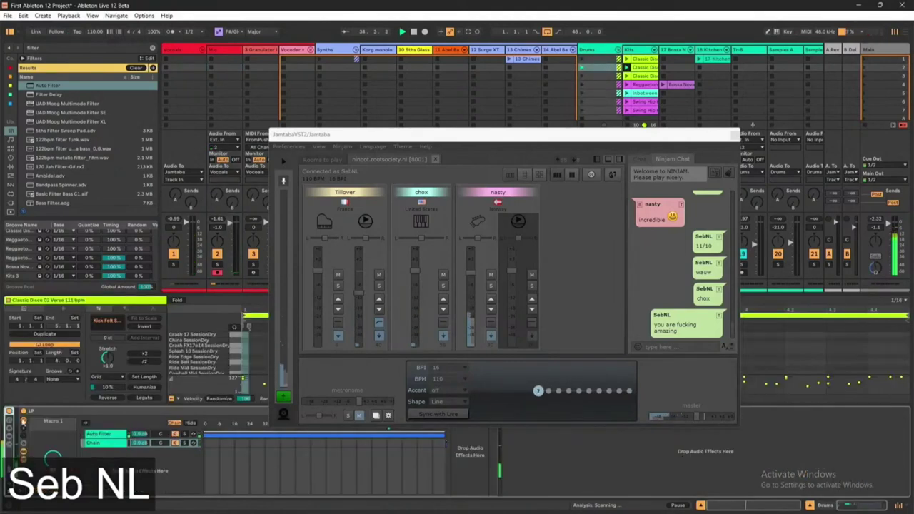
click(16, 461)
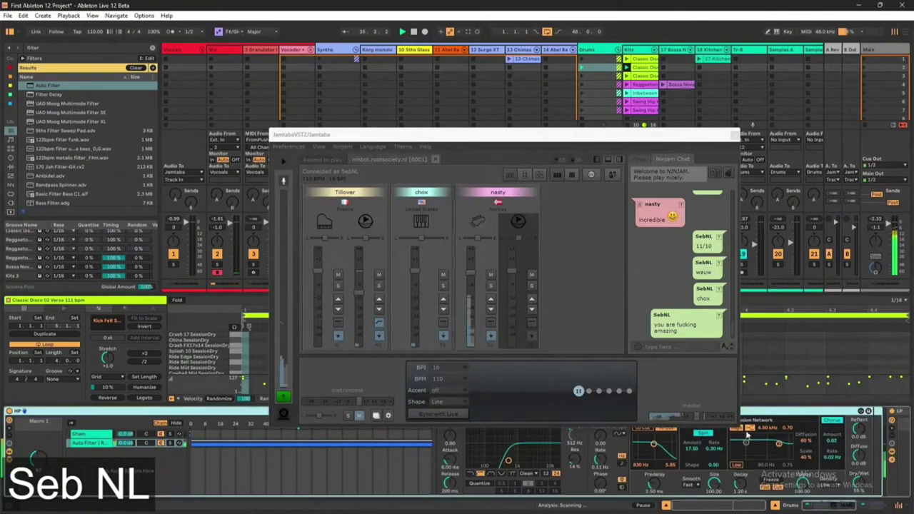
drag(618, 133, 712, 66)
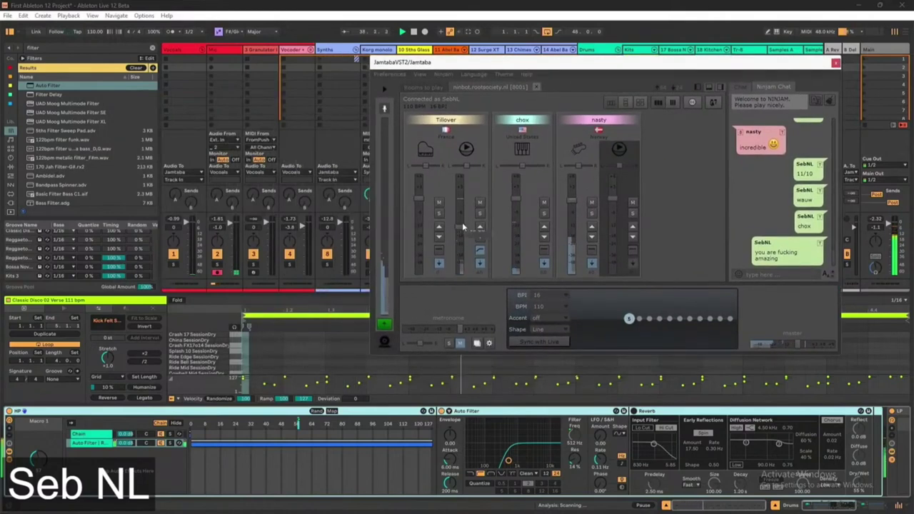
drag(435, 70, 417, 92)
drag(498, 92, 504, 91)
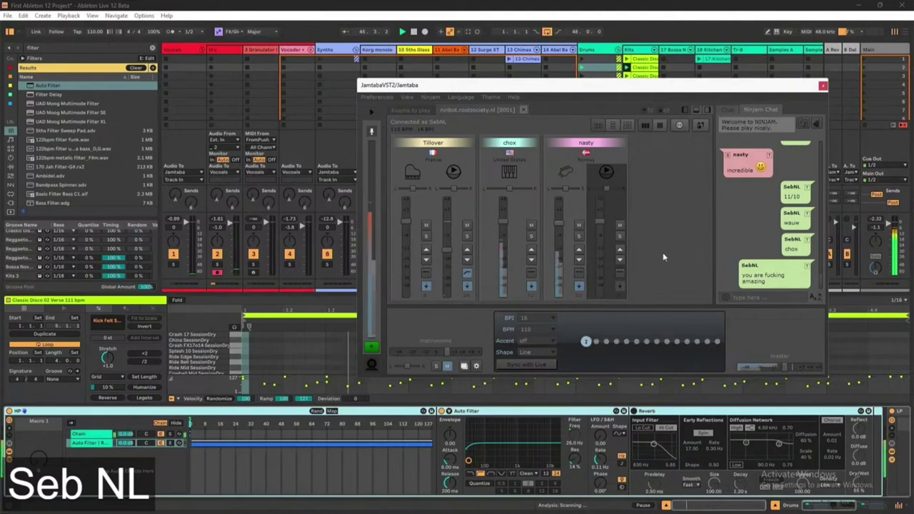
Reposition the Jamtaba window and raise the volume of the first musician's second channel.
drag(635, 85, 559, 78)
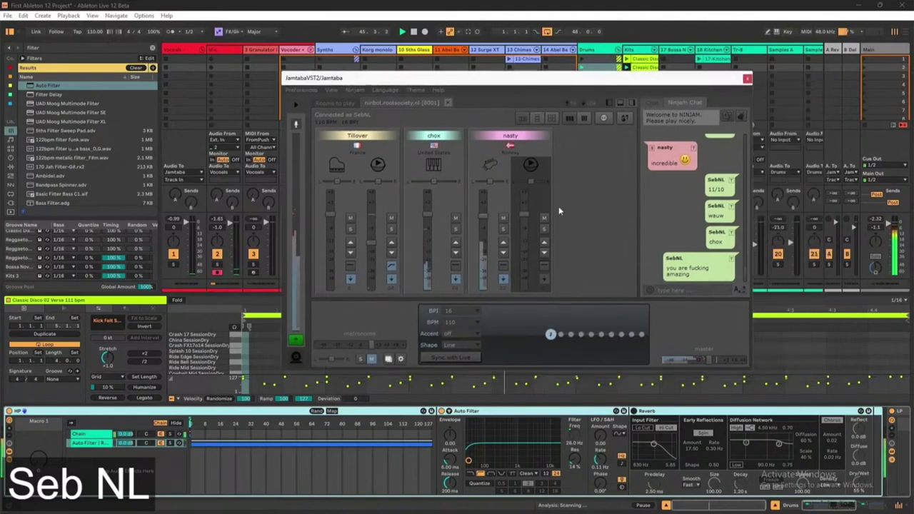
drag(376, 244, 399, 232)
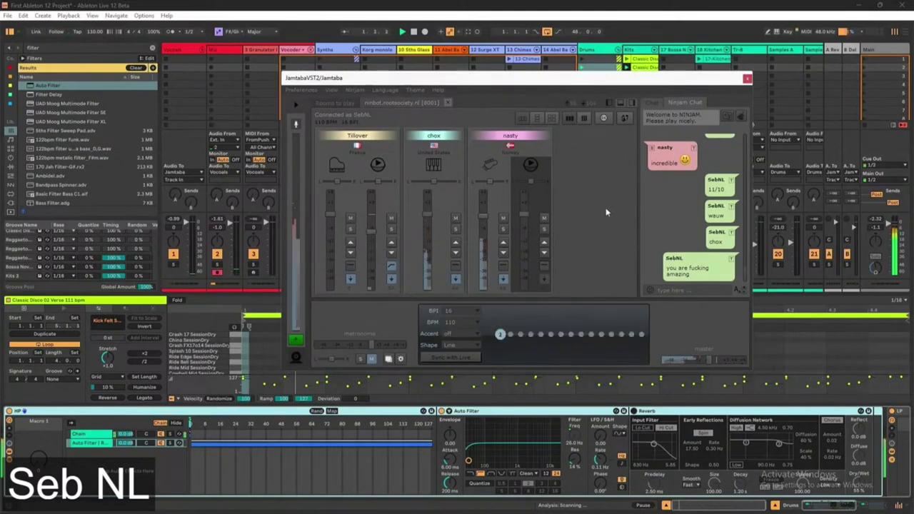
mouse_move(288, 80)
mouse_down()
mouse_move(280, 154)
mouse_move(295, 86)
mouse_up()
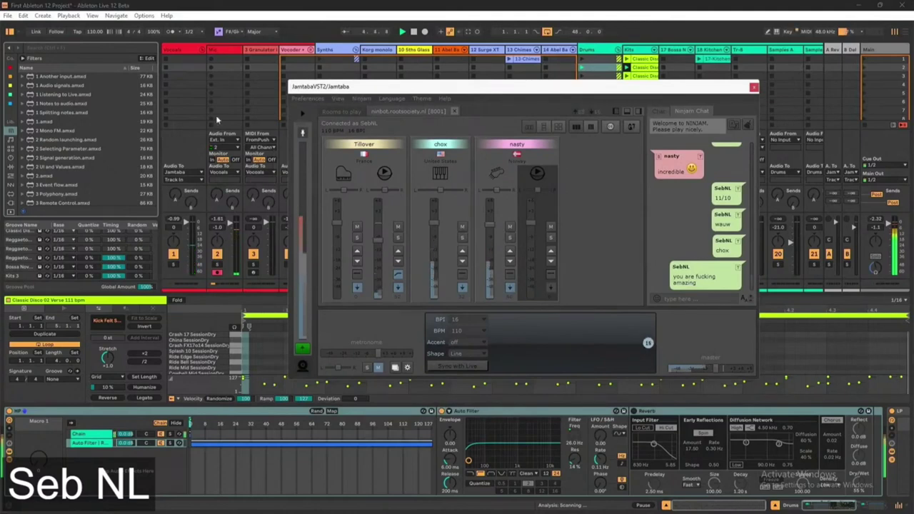
Show the Mic track's devices and lower the track's volume to -3.3 dB.
click(222, 68)
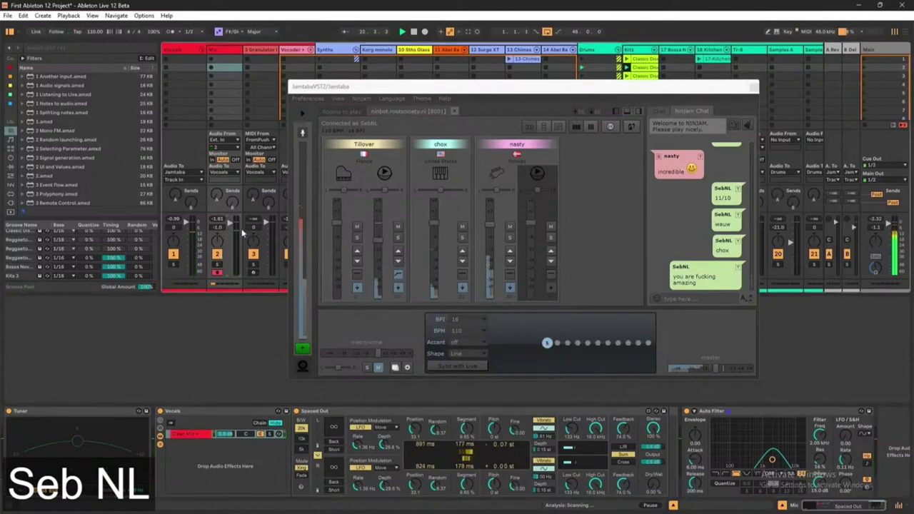
drag(500, 86, 540, 74)
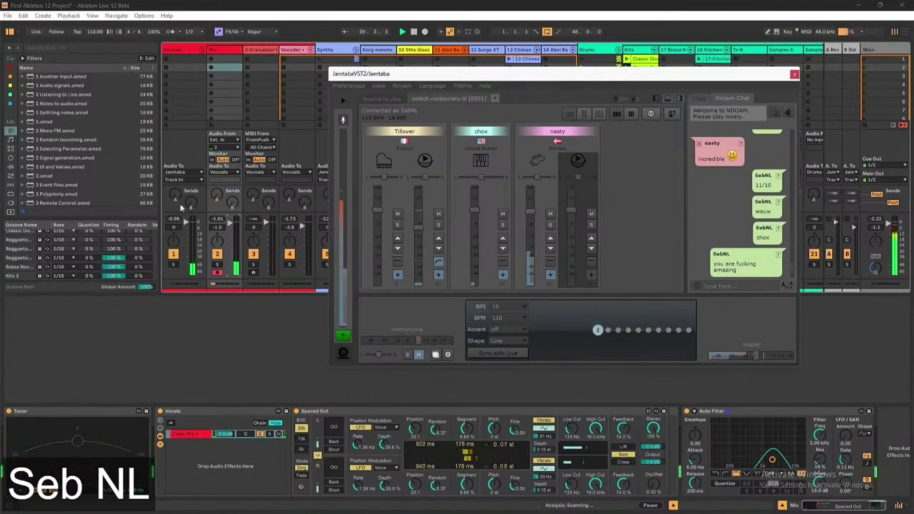
click(238, 235)
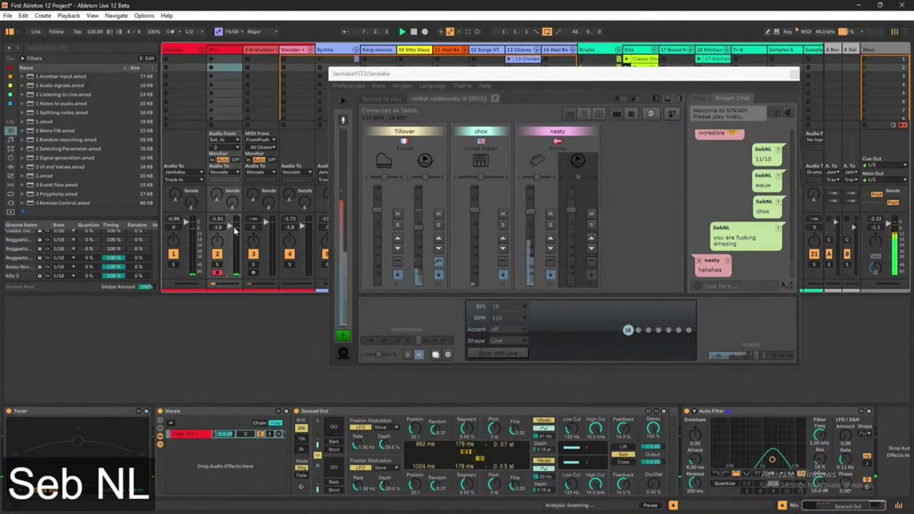
drag(232, 227, 233, 243)
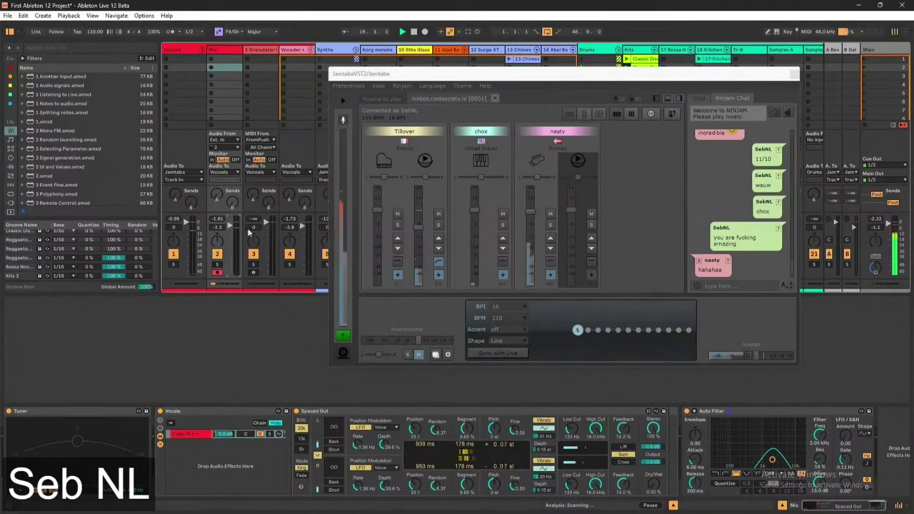
Uncover the Kits clips behind the Jamtaba window and launch the Classic Disco 03 Buildup 111 bpm clip.
click(648, 217)
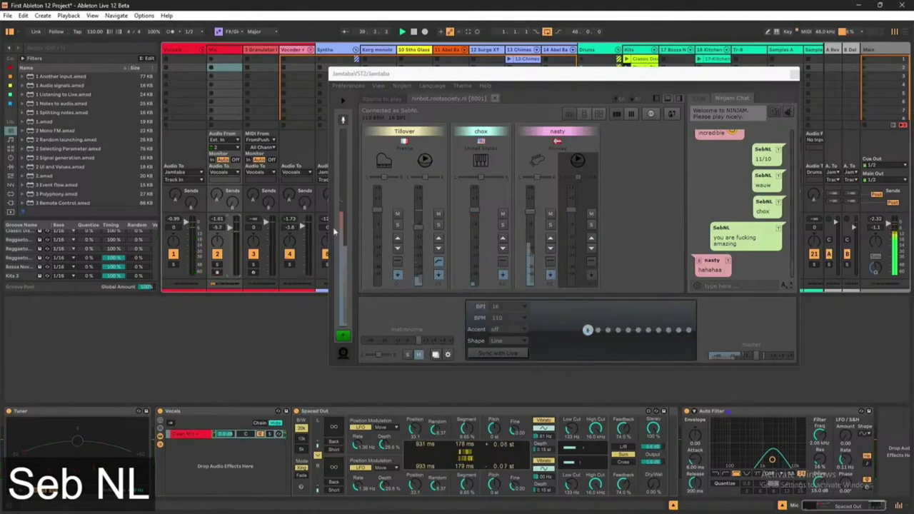
click(628, 224)
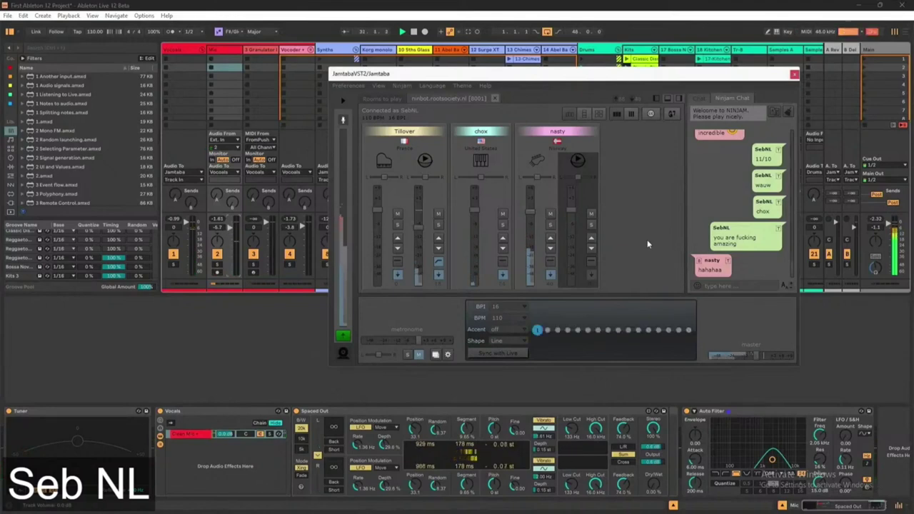
drag(628, 84, 458, 105)
click(628, 76)
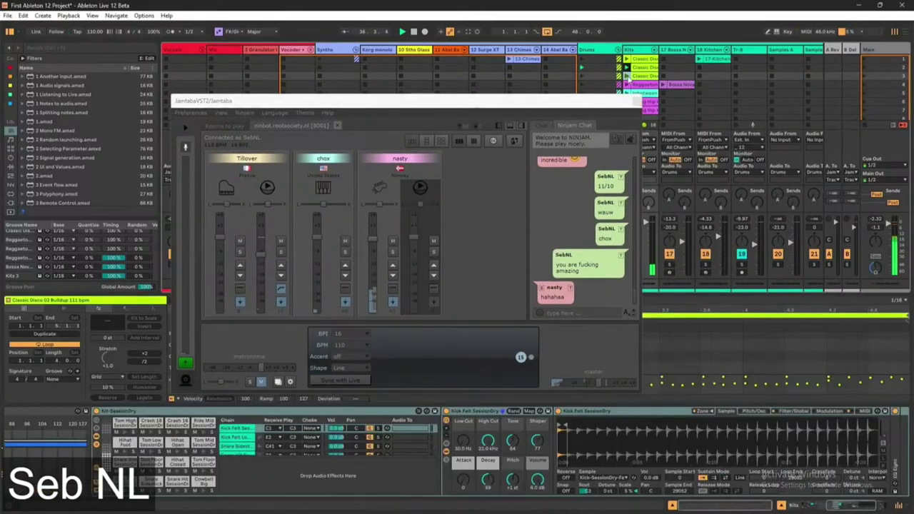
Hide the browser and move the Jamtaba window so the vocal and synth tracks stay uncovered.
drag(563, 100, 701, 61)
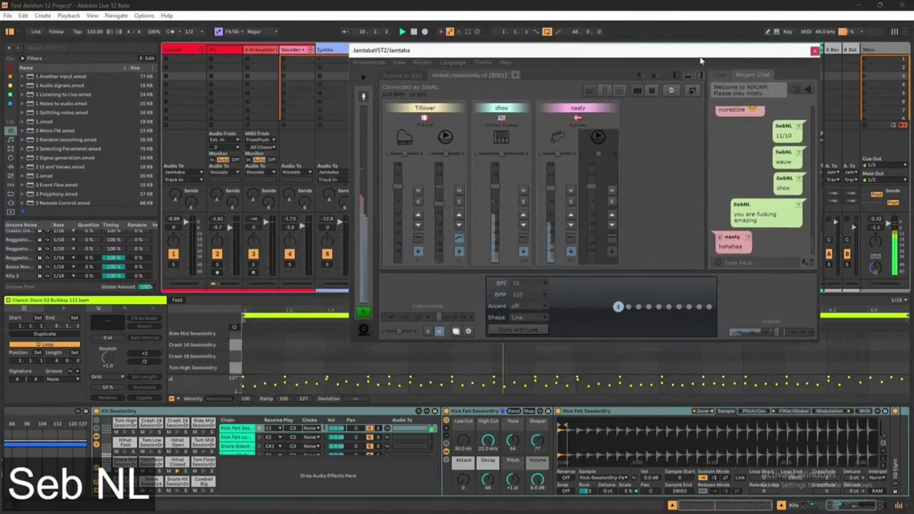
key(ctrl+alt+b)
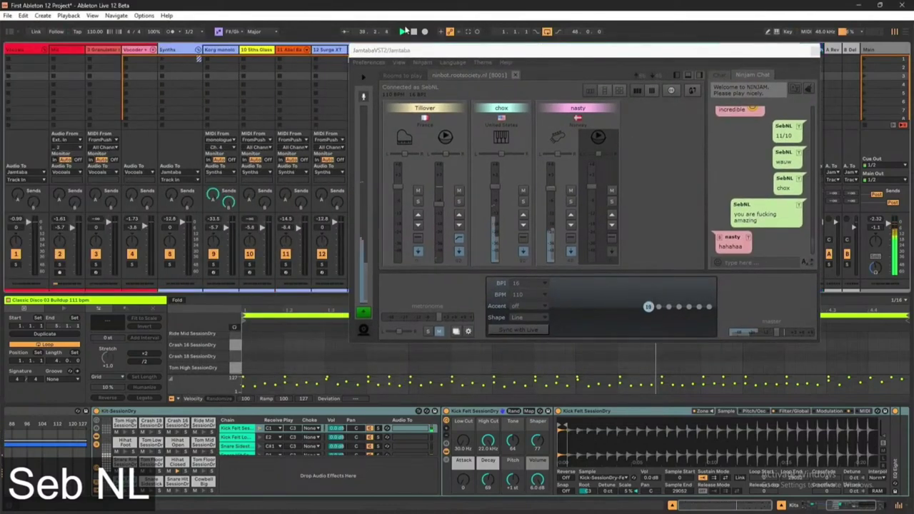
drag(405, 51, 384, 51)
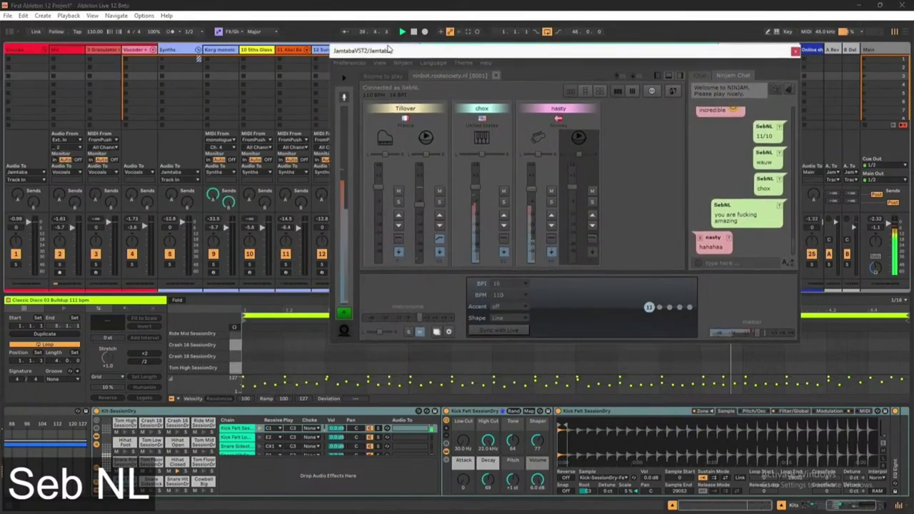
click(398, 253)
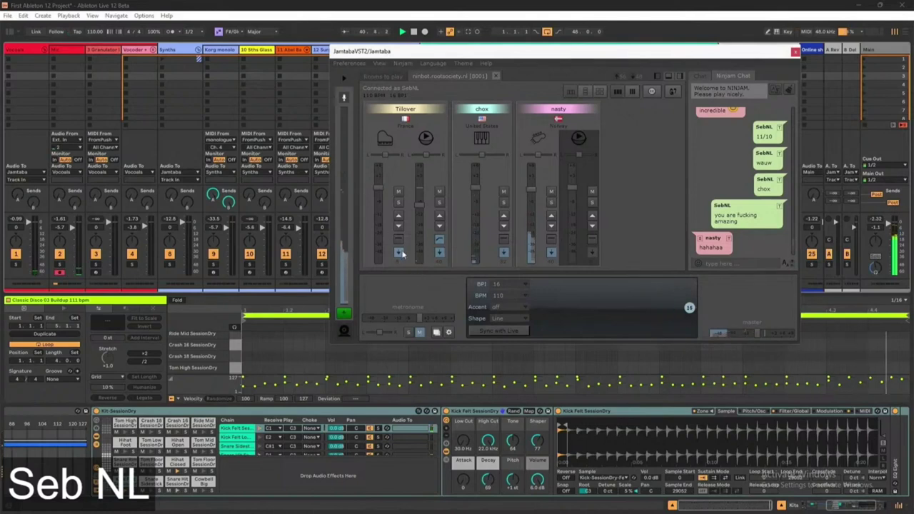
click(397, 360)
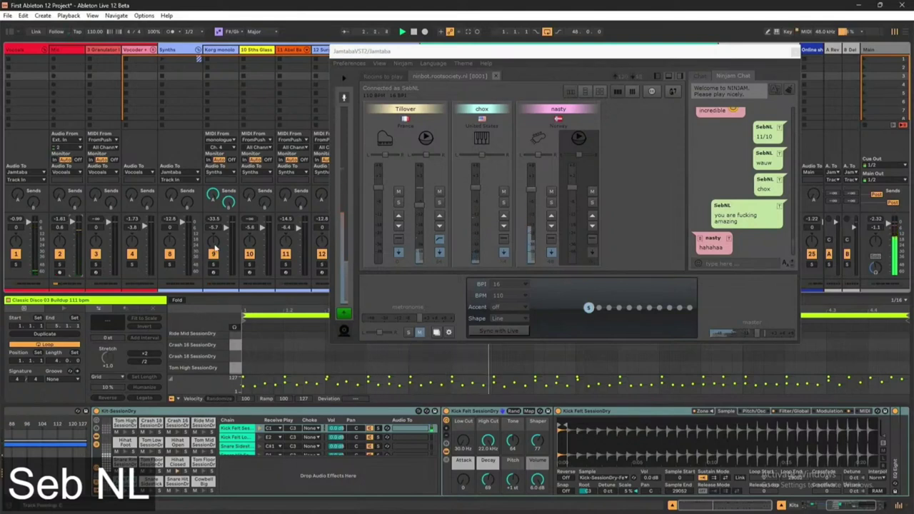
click(641, 148)
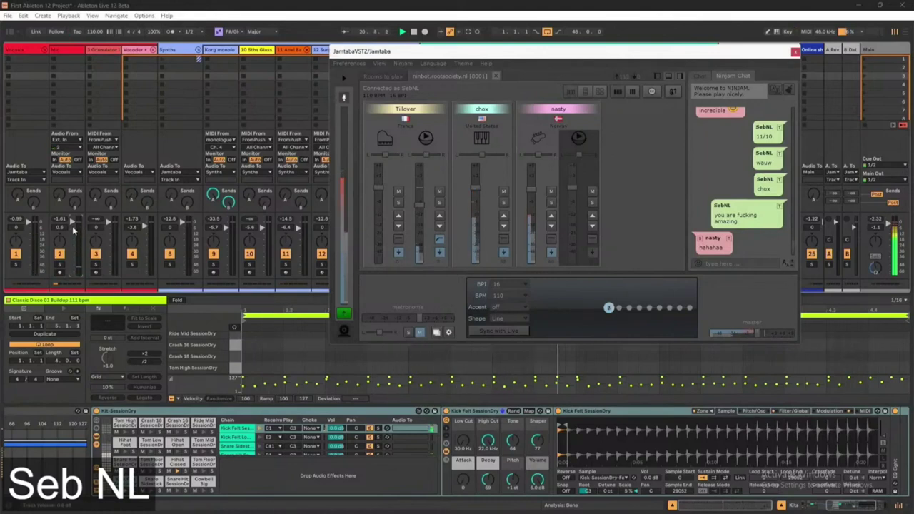
Arm the Mic track for recording.
click(60, 272)
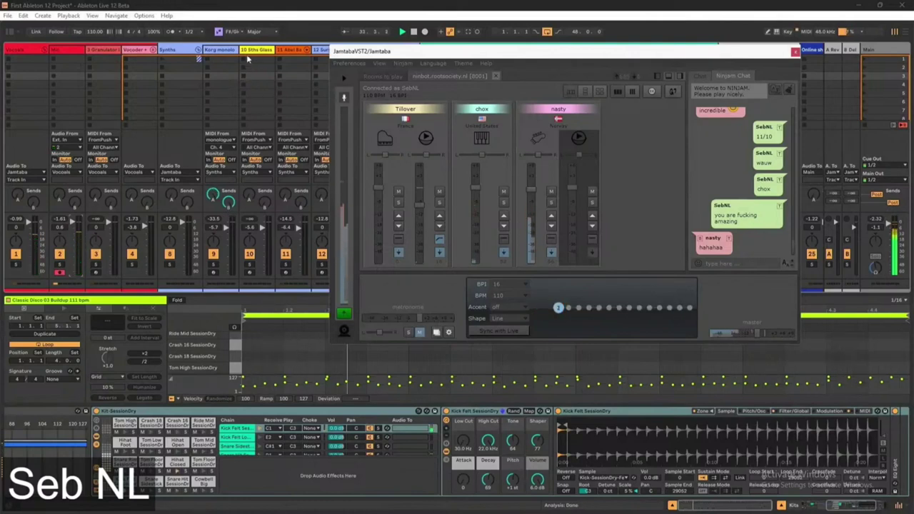
Raise the first musician's second channel in Jamtaba to the same fader height as that musician's first channel.
drag(423, 52, 393, 57)
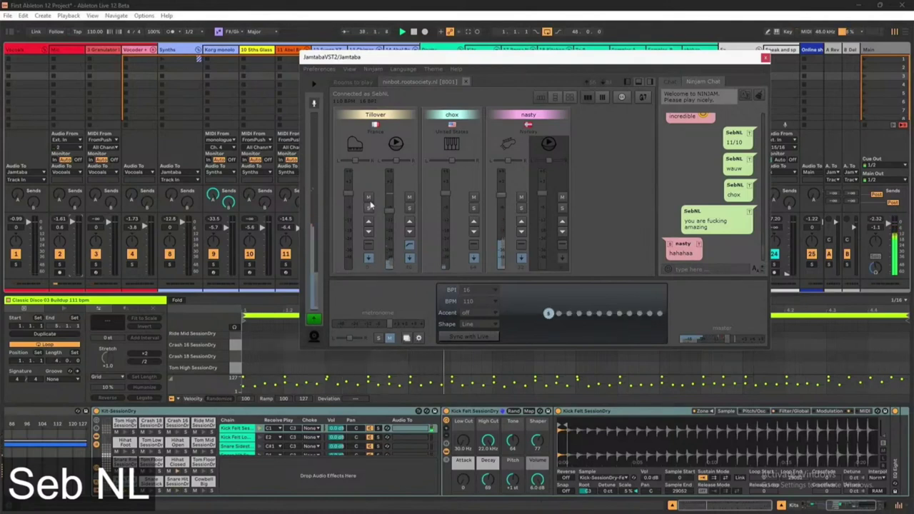
drag(391, 203, 391, 192)
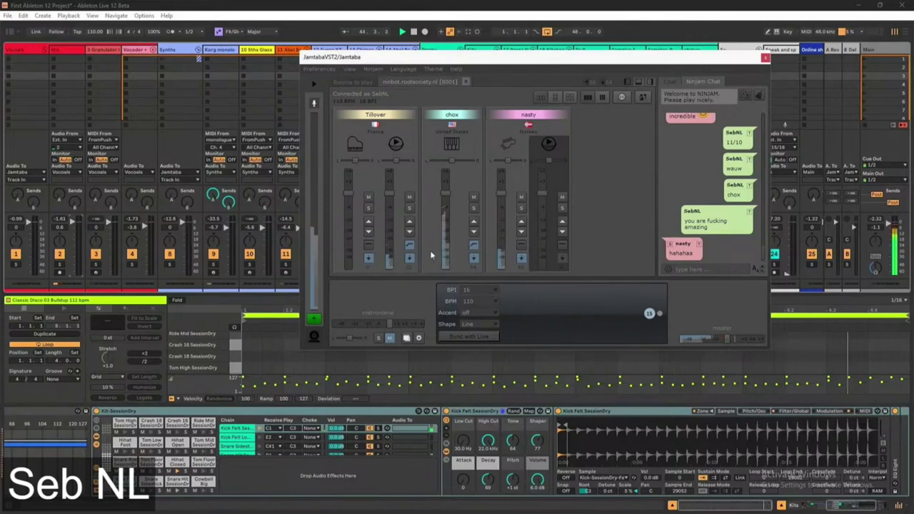
mouse_move(431, 250)
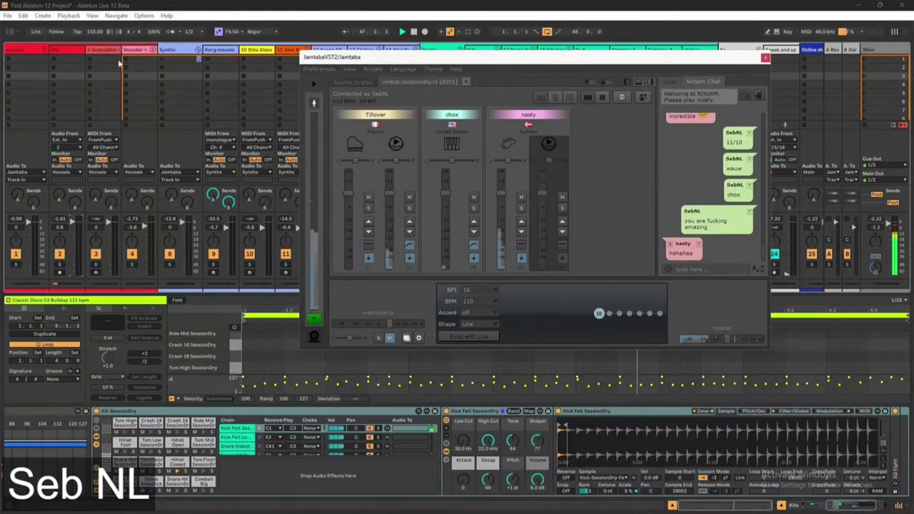
Switch to the Mic track's devices, show the browser and search it for "shift".
click(14, 49)
key(ctrl+alt+b)
text(shift)
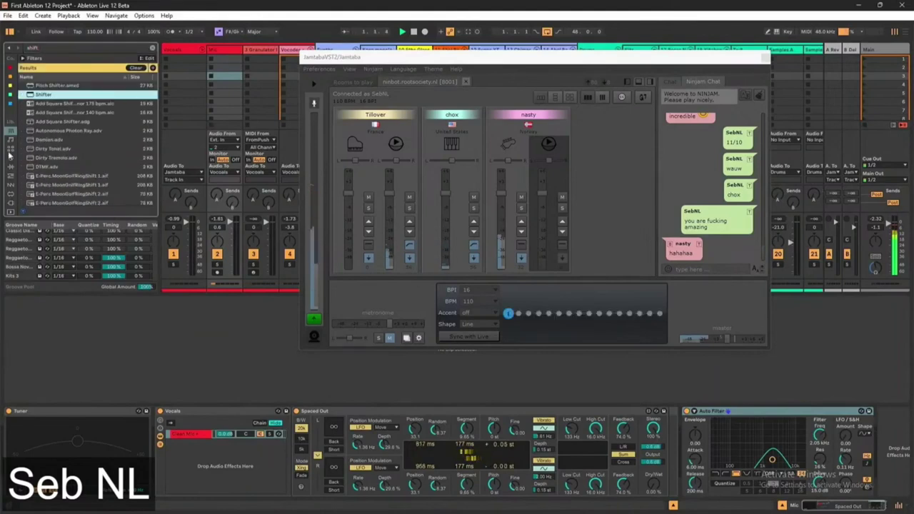
Try the Pitch Shifter device after Auto Filter on the Mic track with Jamtaba's metronome muted, and remove the device.
mouse_move(57, 85)
mouse_down()
mouse_move(343, 399)
mouse_move(881, 432)
mouse_up()
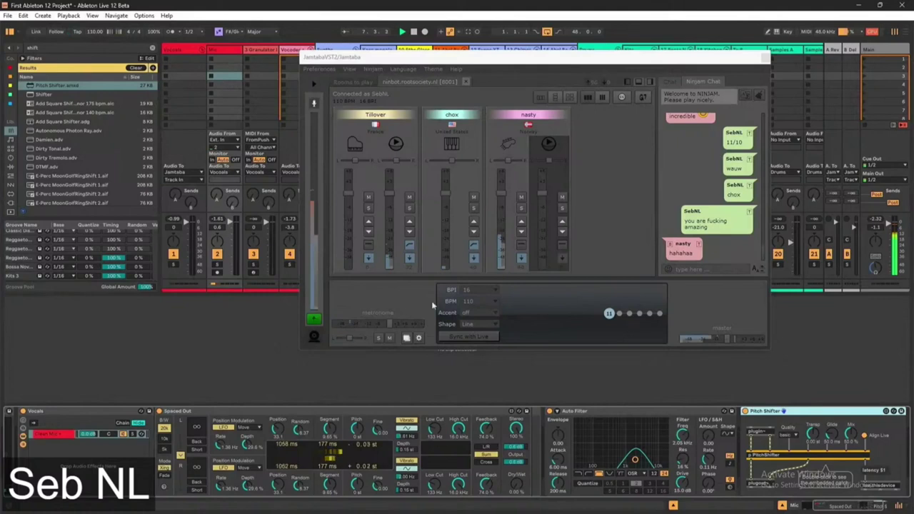
click(390, 339)
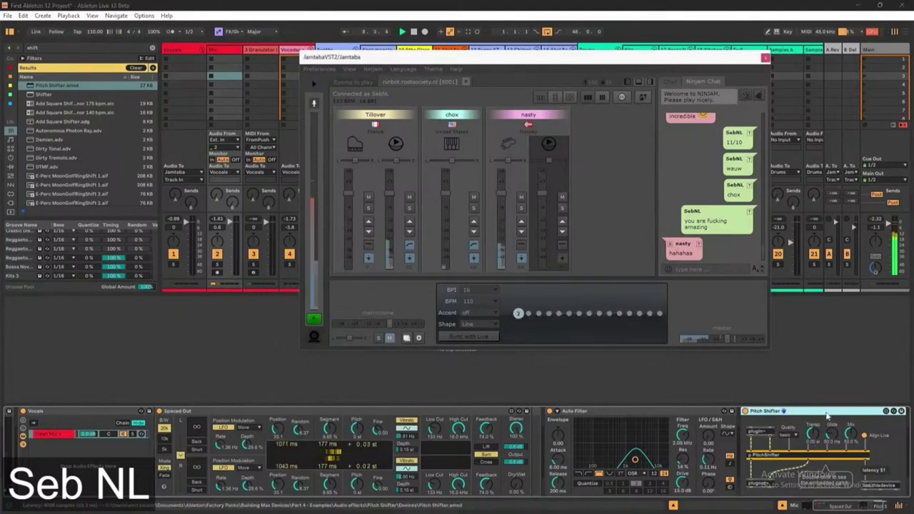
click(825, 416)
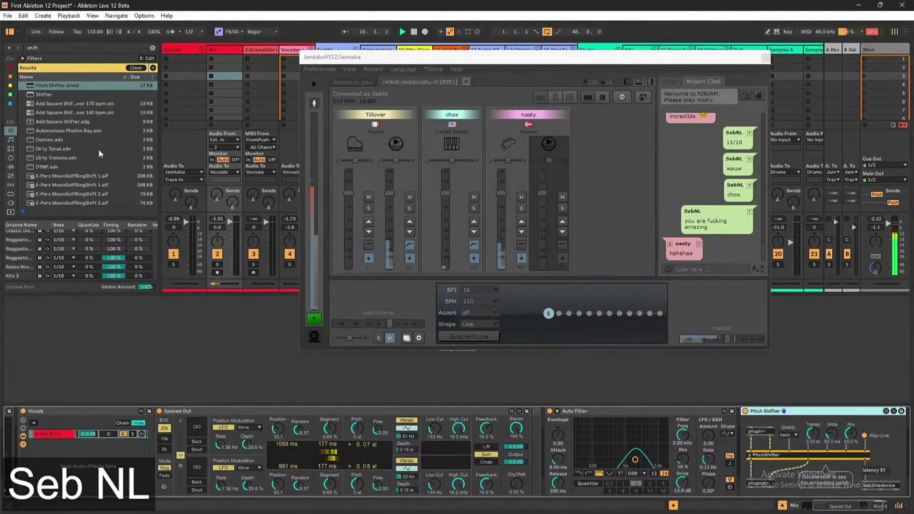
key(Delete)
Add the Shifter device after Auto Filter on the Mic track and sync Jamtaba with Live.
click(39, 94)
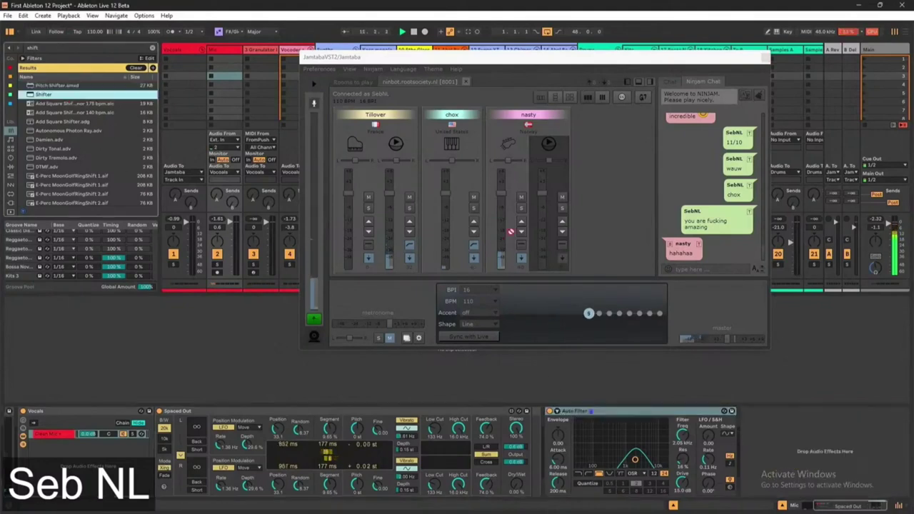
click(485, 336)
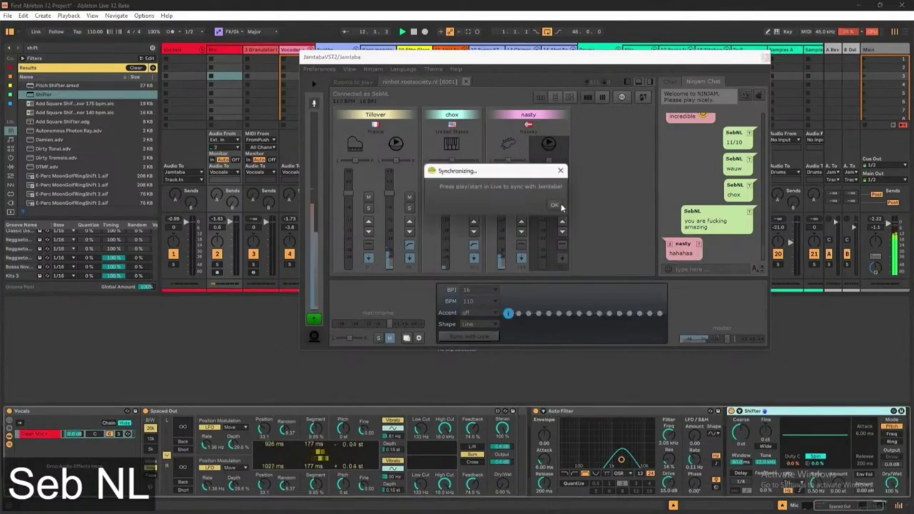
Send the chat messages "sorry" and "plugin", plus one saying you know what the second musician is going to do.
click(678, 269)
text(sorr)
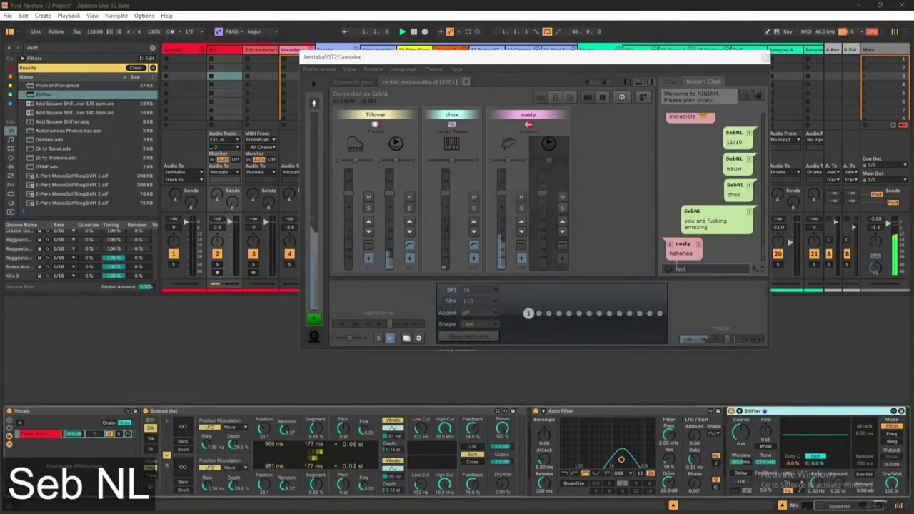
text(y)
key(Return)
text(bu)
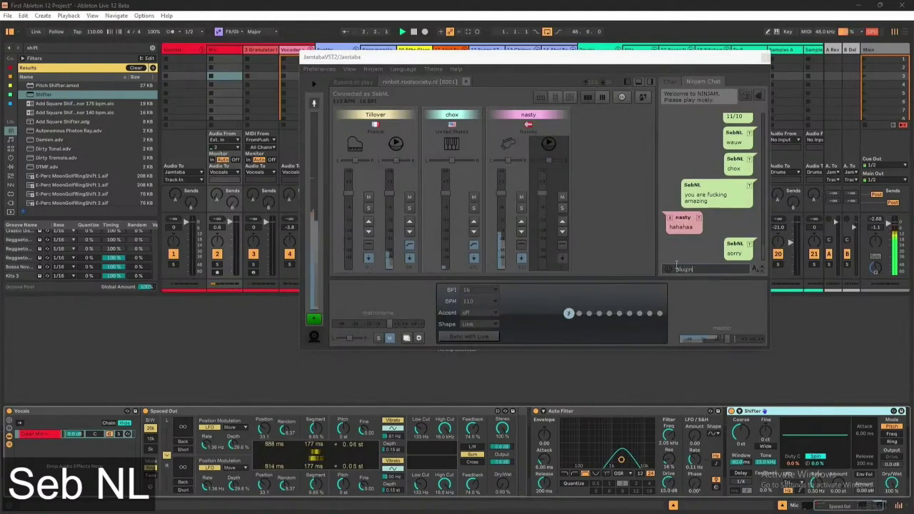
key(Return)
text(know what chox is going to do)
key(Return)
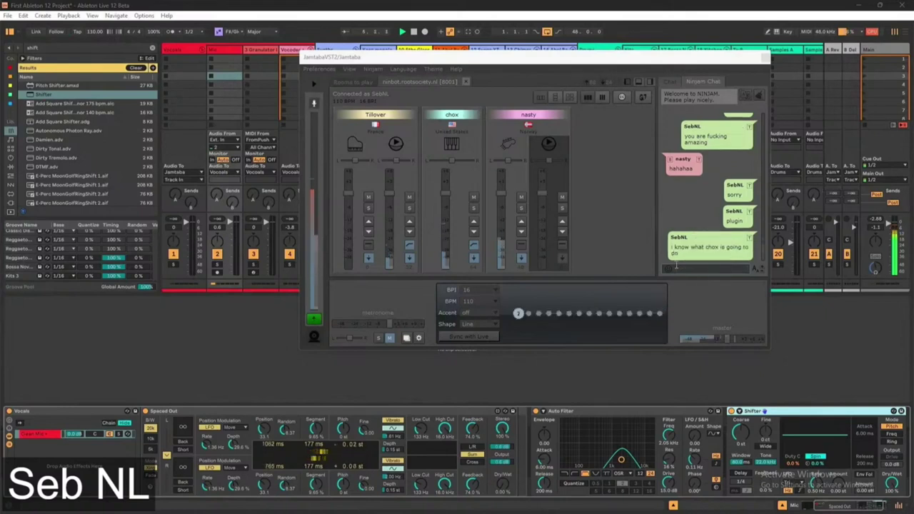
Unmute Jamtaba's metronome, nudge Live's playback into time with it, and mute the metronome again.
click(766, 405)
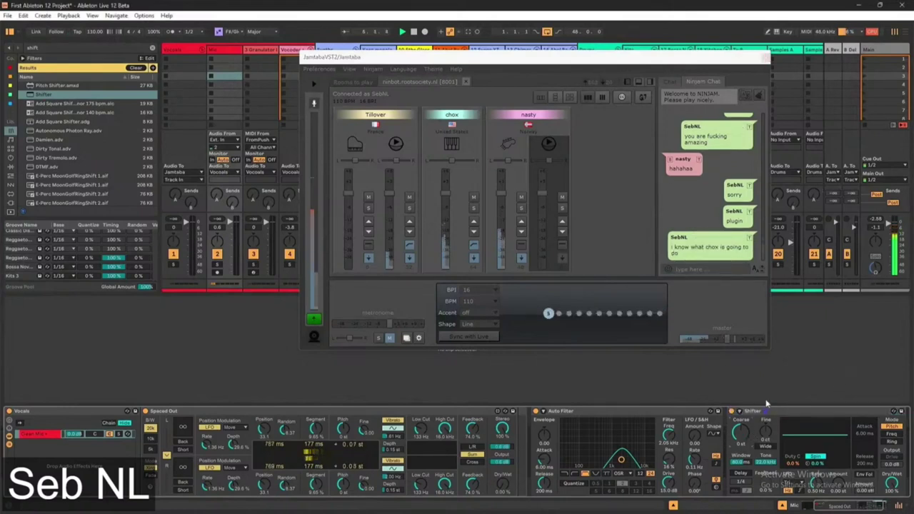
click(389, 339)
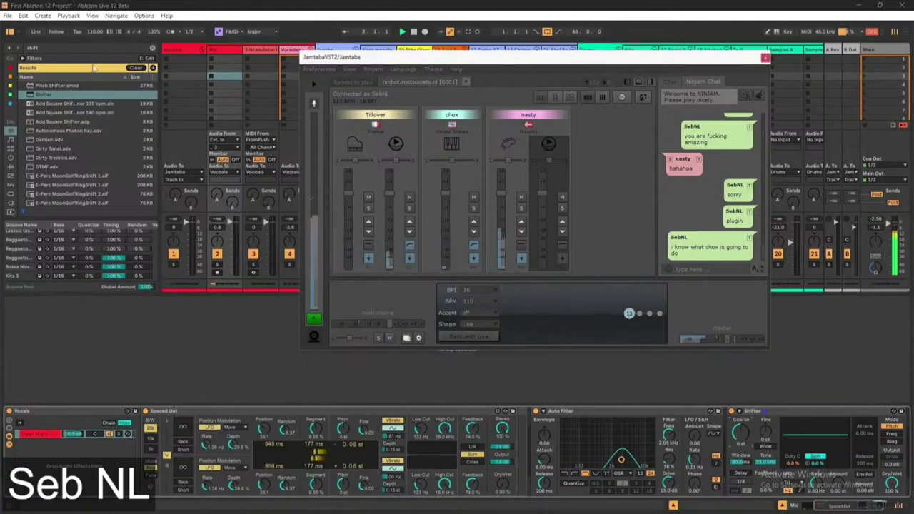
click(120, 33)
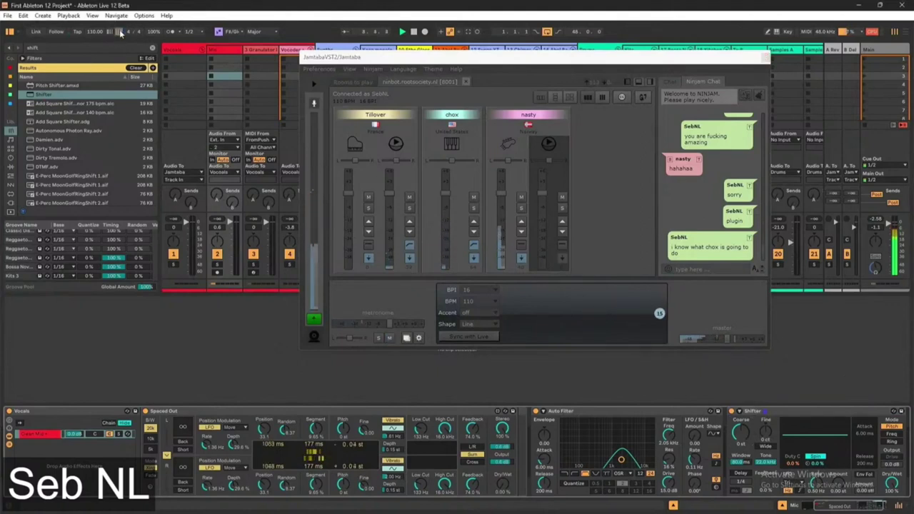
click(390, 338)
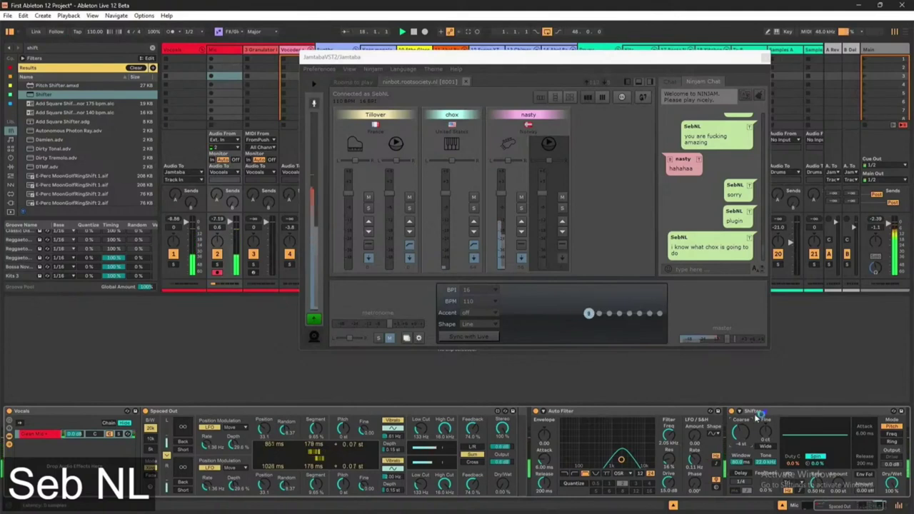
Set the Shifter's Coarse pitch to -4 st on the Mic track and move the Jamtaba window to uncover the drum clips.
mouse_move(744, 435)
mouse_down()
mouse_move(760, 425)
mouse_move(752, 436)
mouse_up()
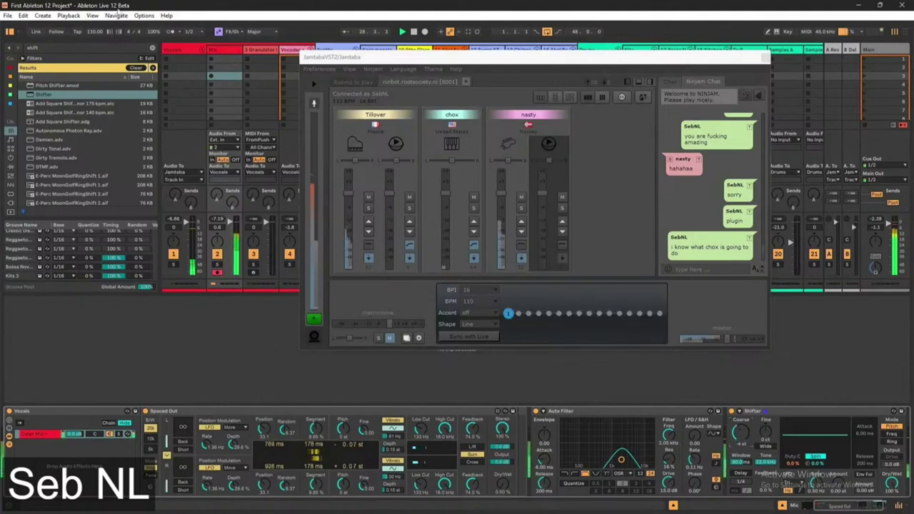
drag(662, 54, 699, 95)
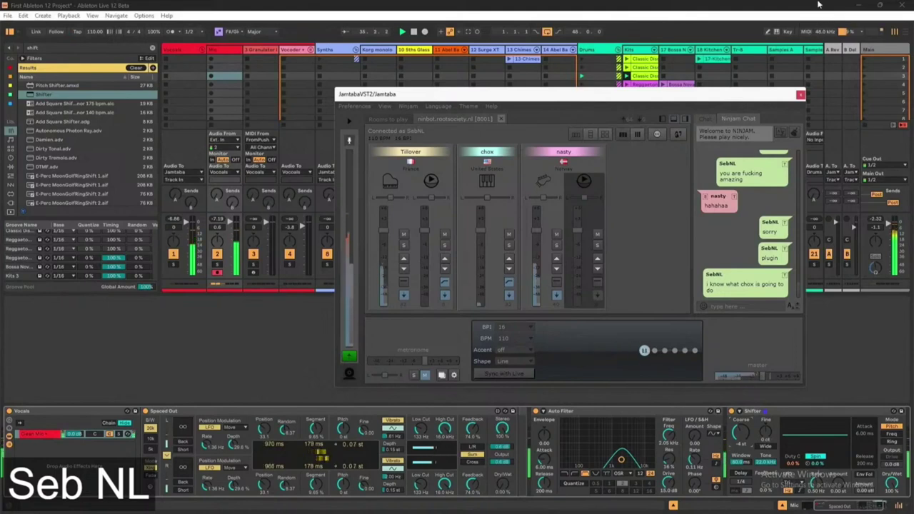
click(744, 436)
drag(754, 425, 781, 388)
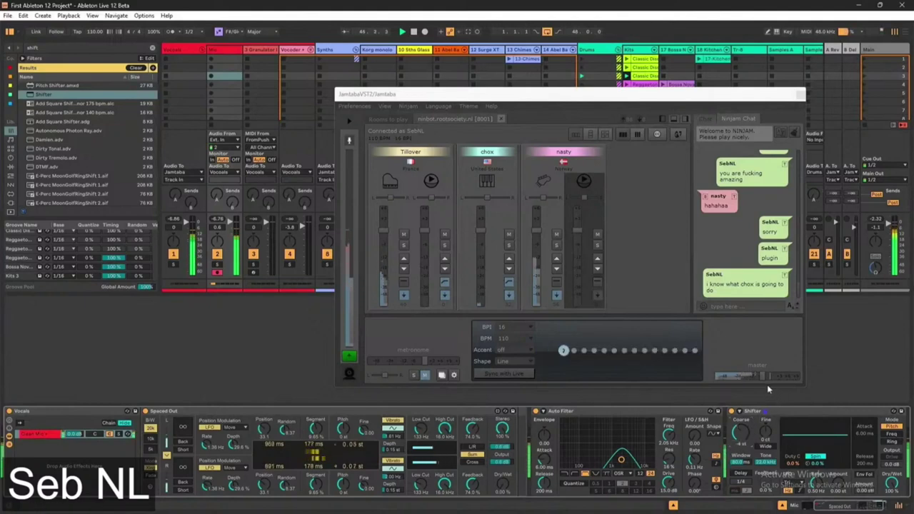
Reset the Shifter's Coarse pitch to 0 st on the Mic track.
click(767, 307)
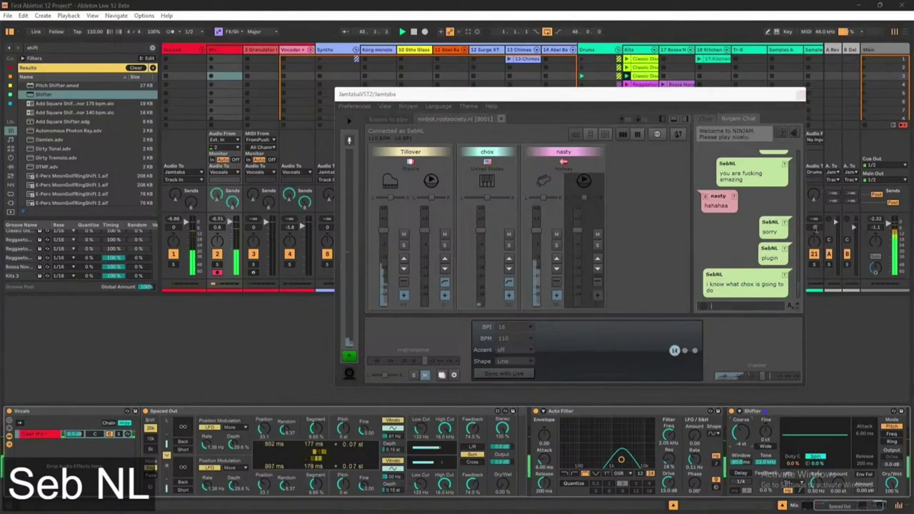
click(744, 434)
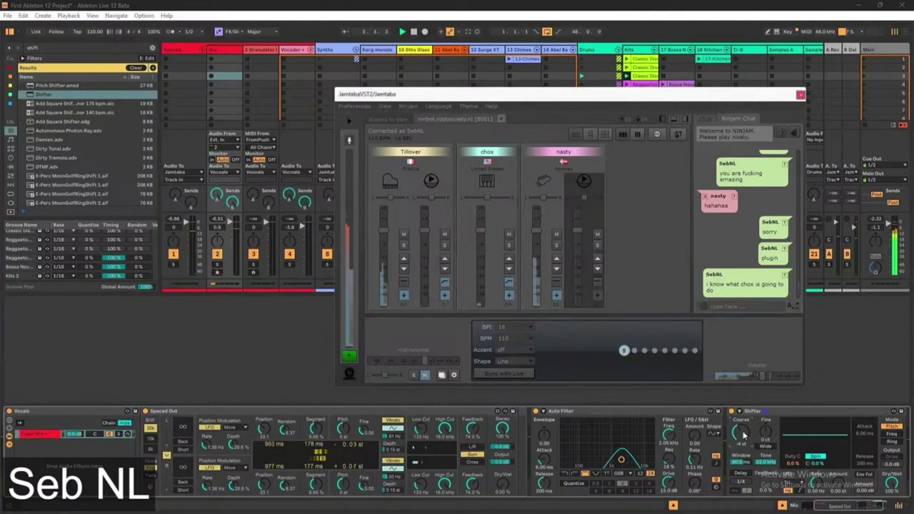
click(740, 432)
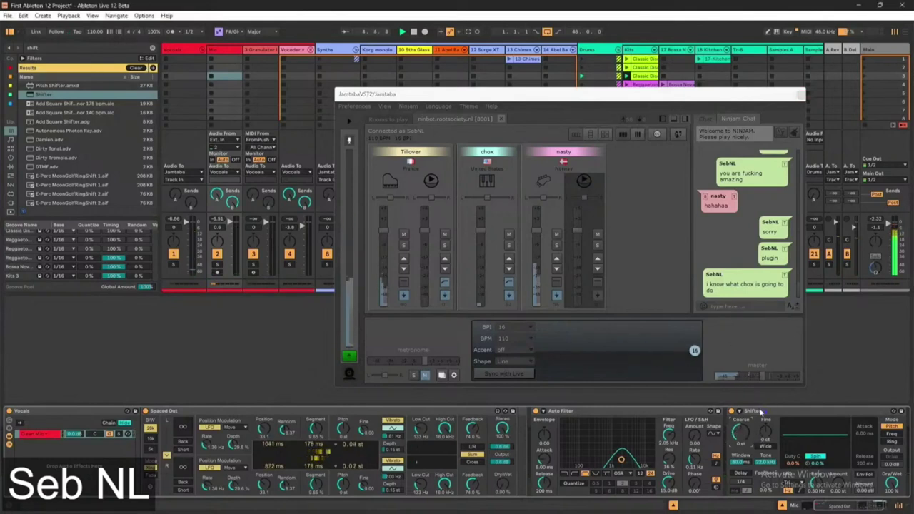
Nudge Live's playback back into time by comparing Live's and Jamtaba's metronomes, and silence both metronomes again.
click(425, 375)
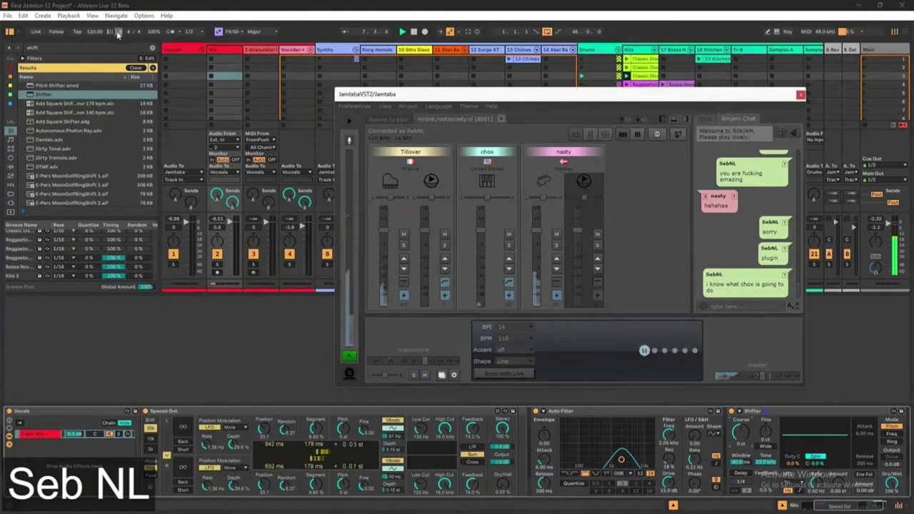
click(171, 31)
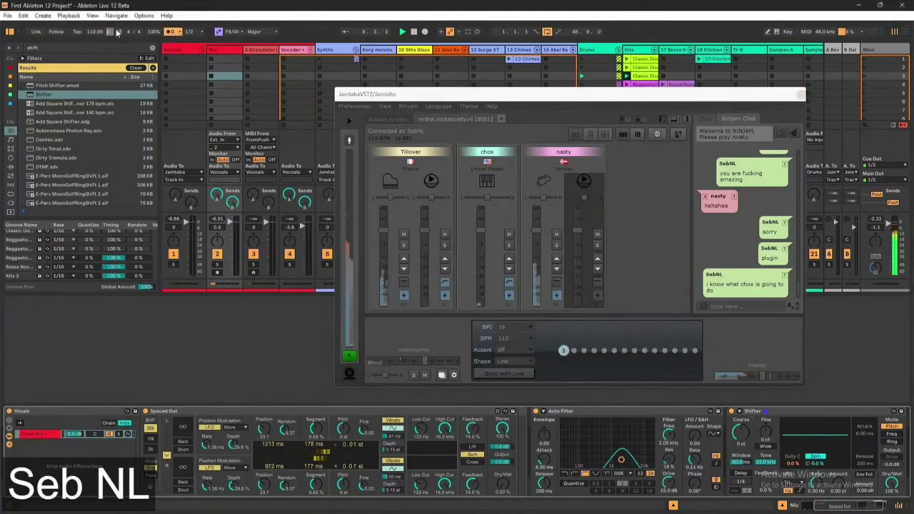
click(172, 32)
click(425, 375)
Launch the Classic Disco 02 Verse 111 bpm clip on the Kits track and move the Jamtaba window clear of track 20's mixer strip.
click(733, 308)
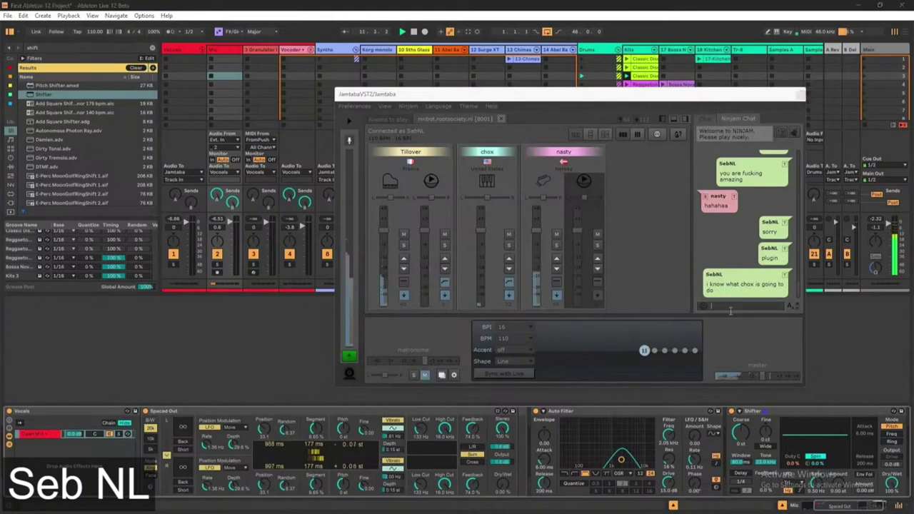
click(630, 76)
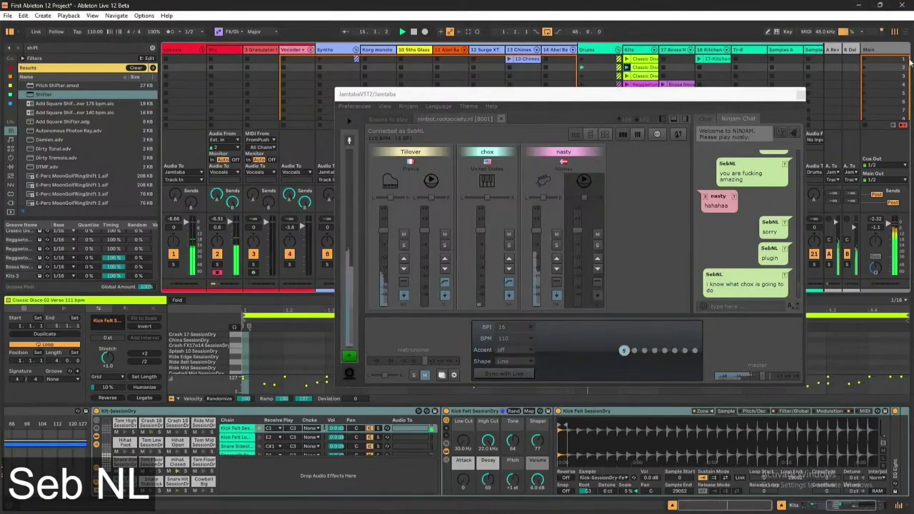
drag(752, 91, 716, 88)
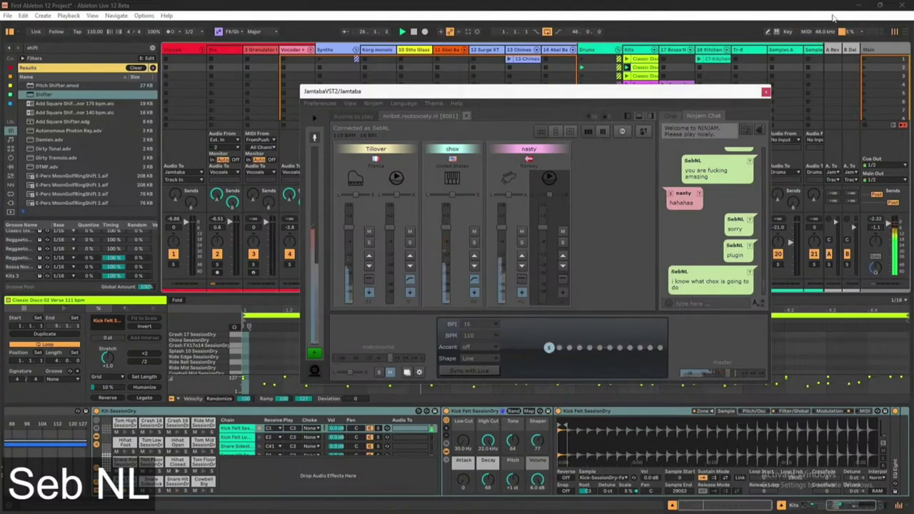
Lower the first musician's first channel in Jamtaba and send the chat messages "low bass" and ":)".
click(346, 258)
click(700, 301)
text(low bass)
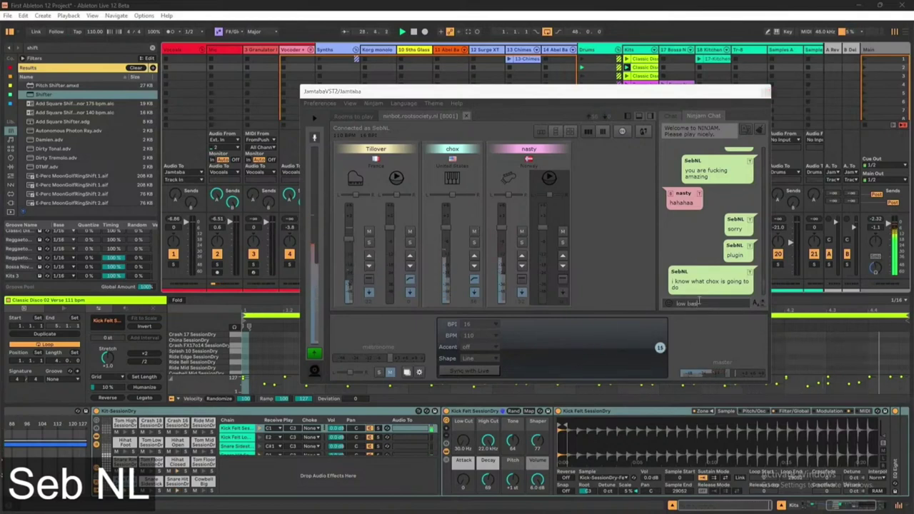
key(Return)
text(:))
key(Return)
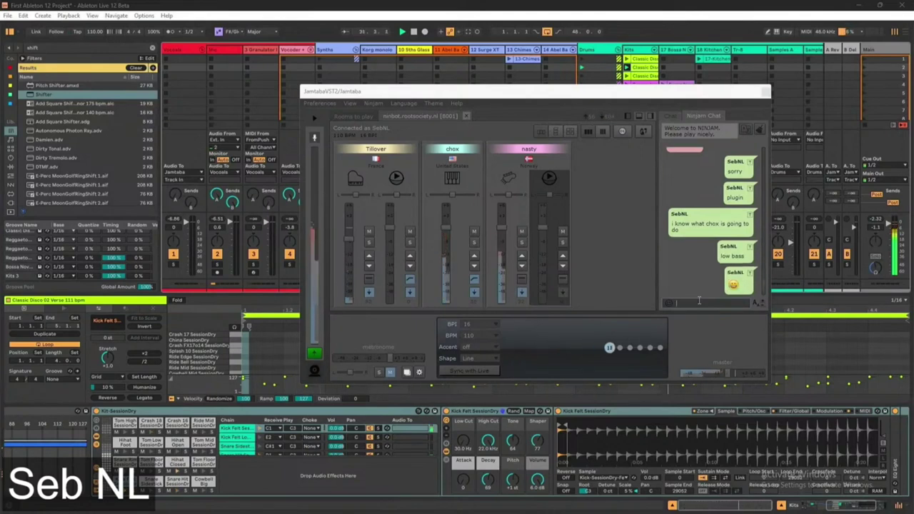
Send the chat messages "bass junkie speaking" and ":)".
text(bass junkie spe)
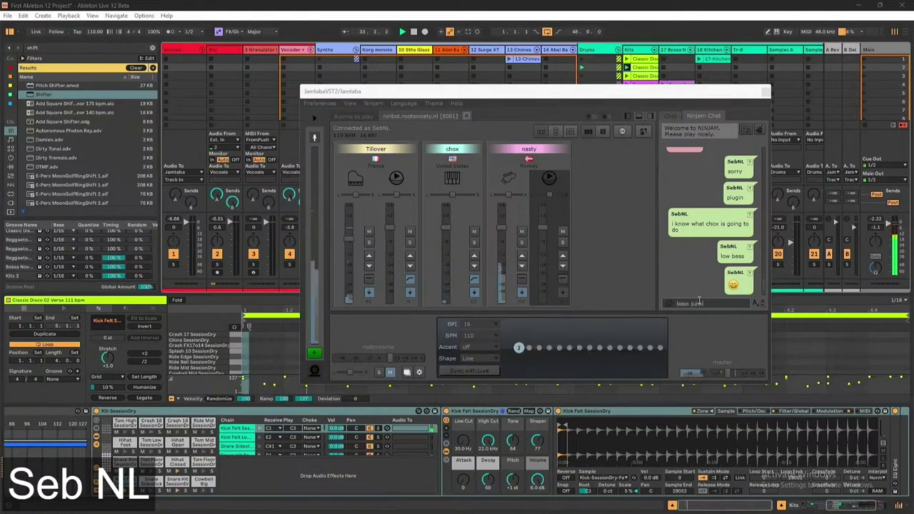
text(aking)
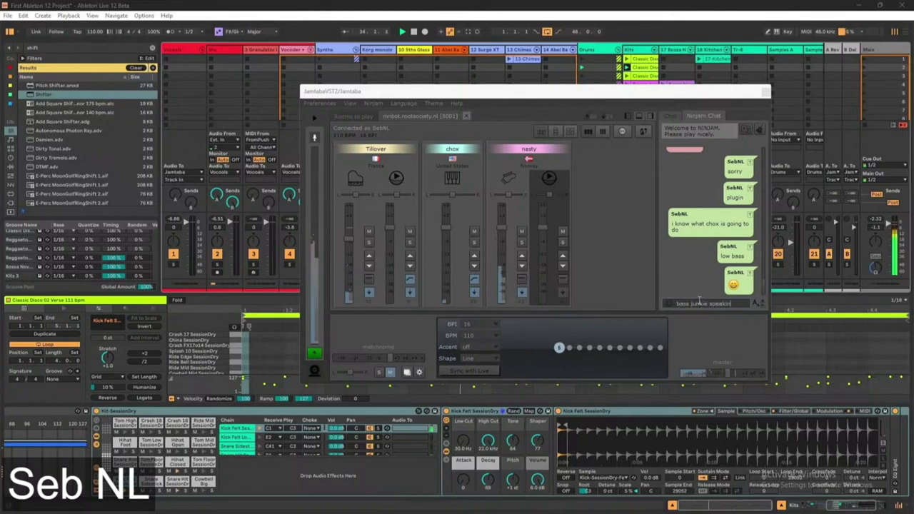
key(Return)
text(:))
key(Return)
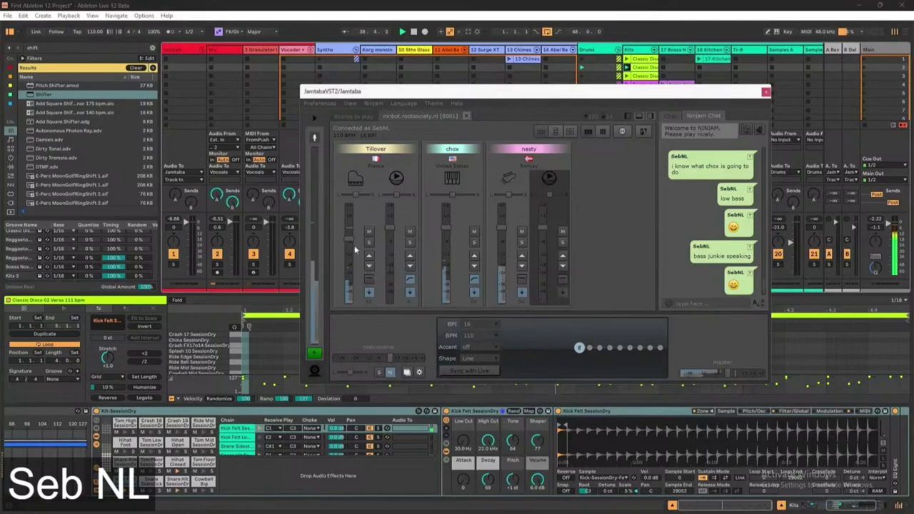
Greet the newly joined musician in the chat with "welcome to the phonecall" and "haha".
mouse_move(349, 248)
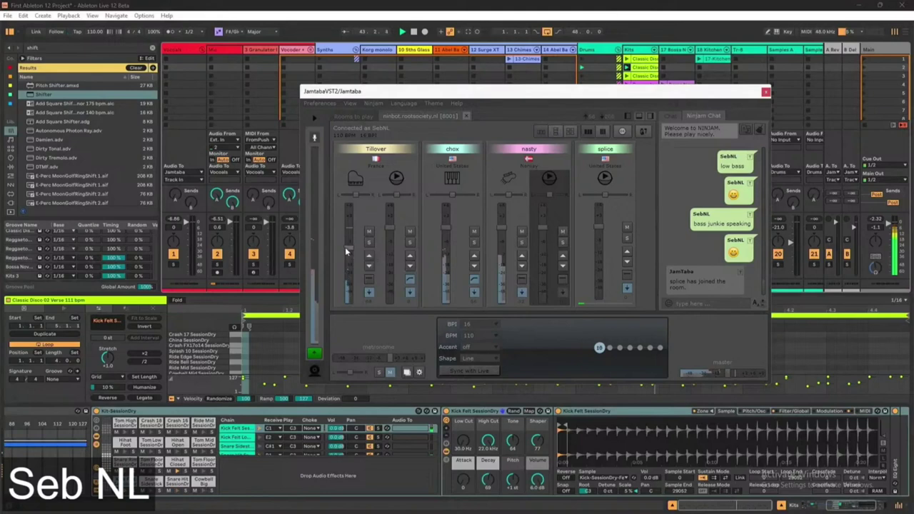
text(welcome to t)
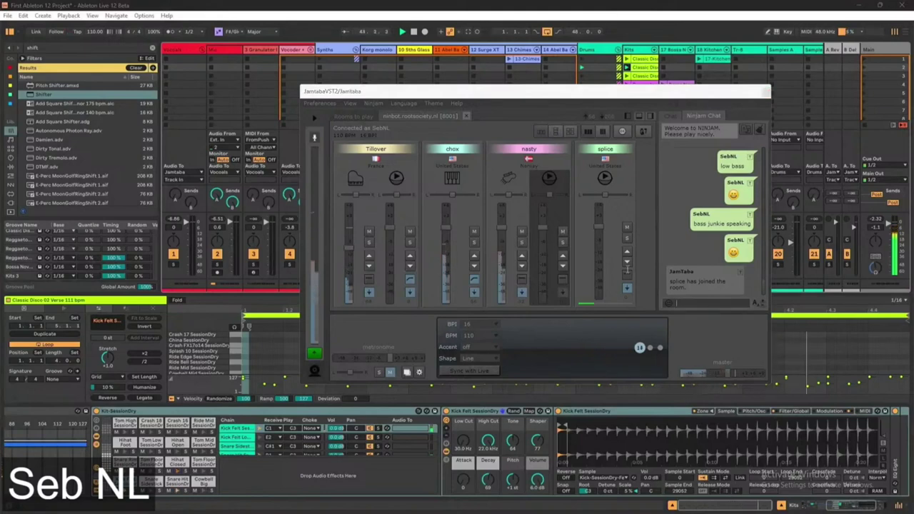
text(he phoned)
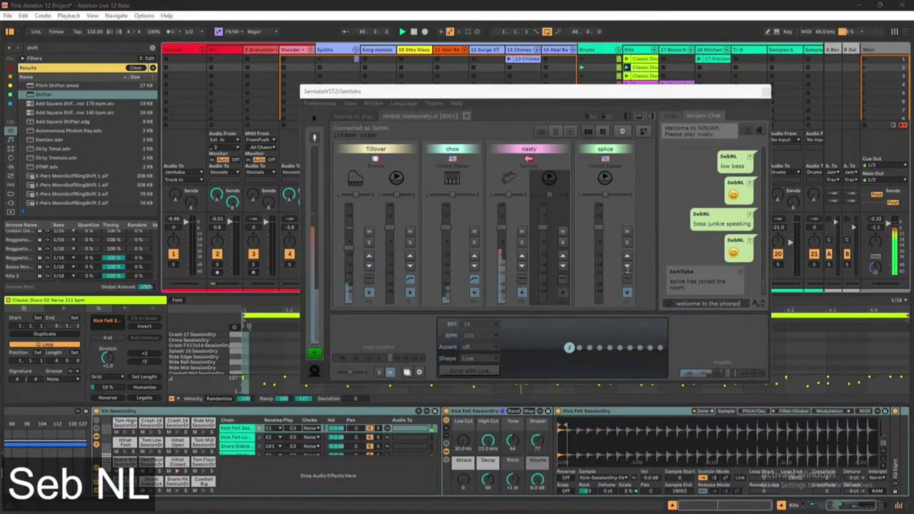
key(Return)
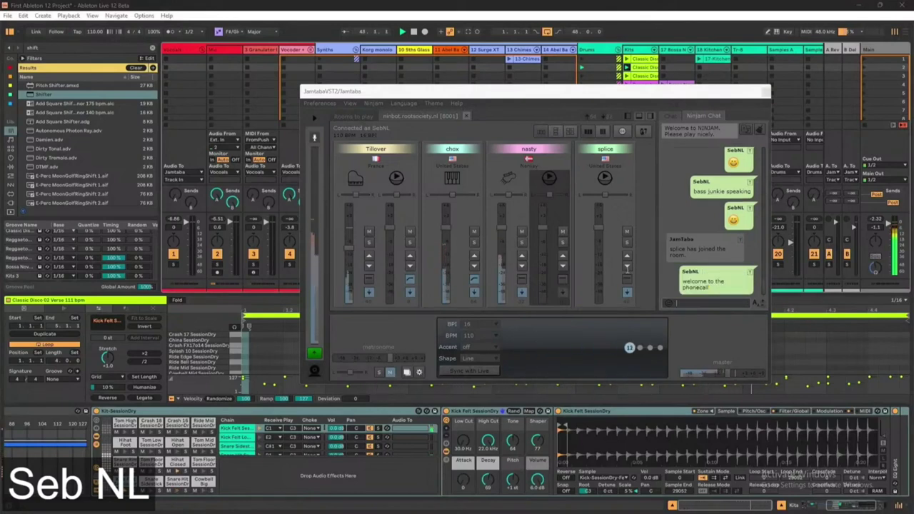
text(haha)
key(Return)
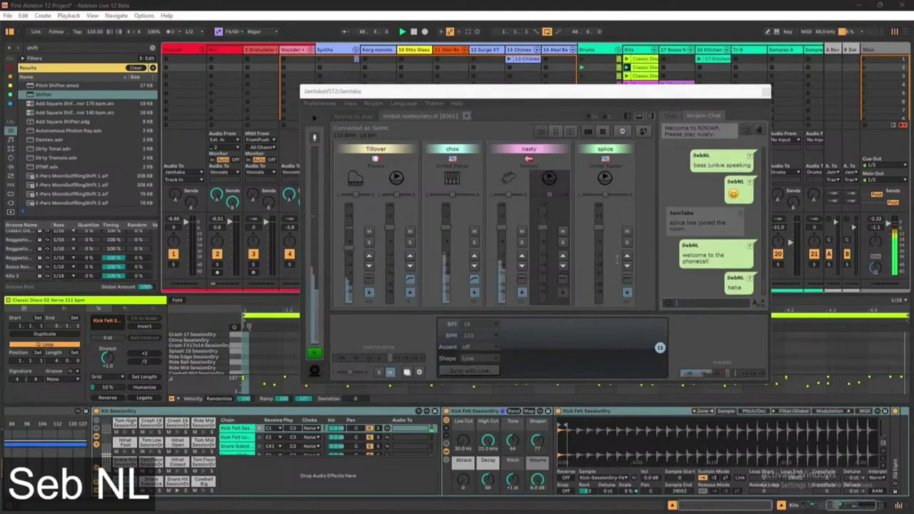
click(716, 205)
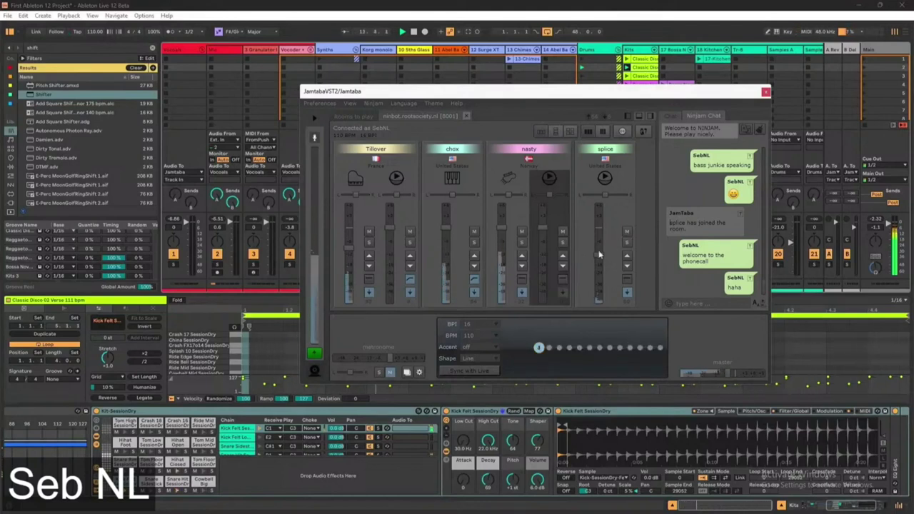
Send the chat messages "hahahahah" and "hahahaha", with the second musician's nickname between them.
mouse_move(600, 259)
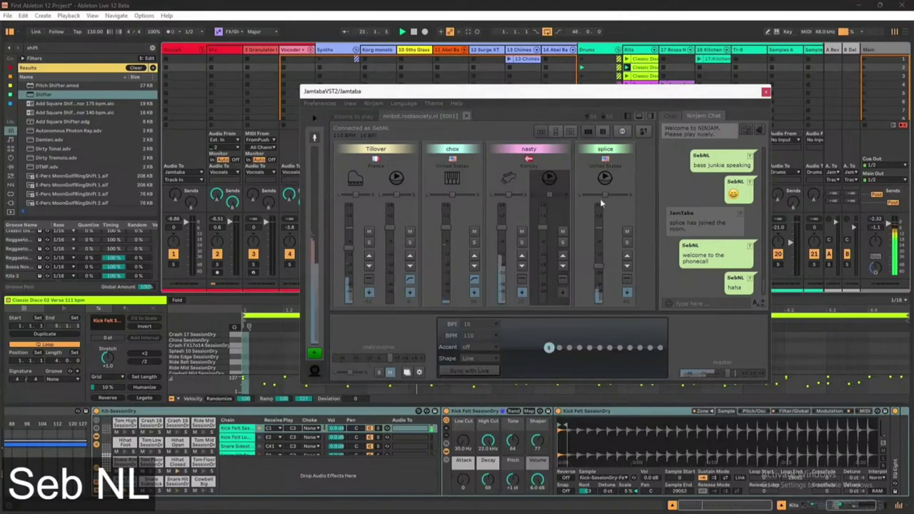
click(706, 303)
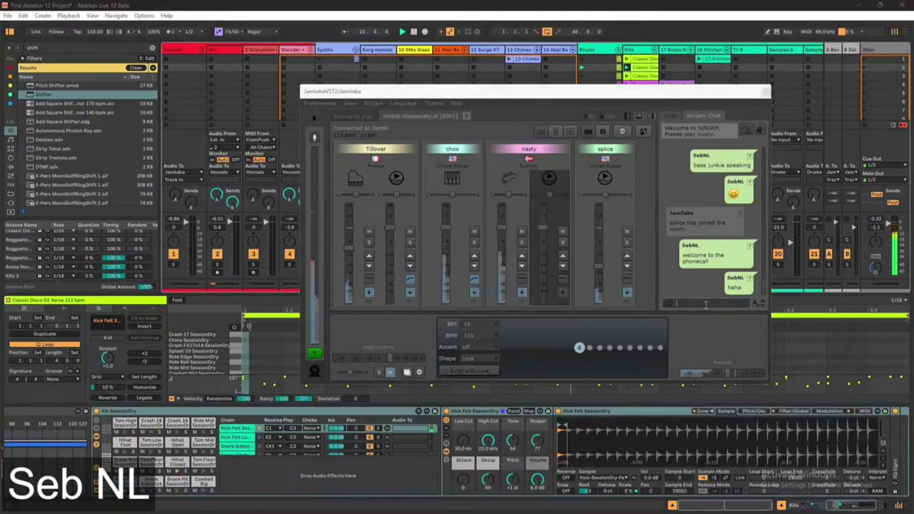
text(hahahaha)
key(Return)
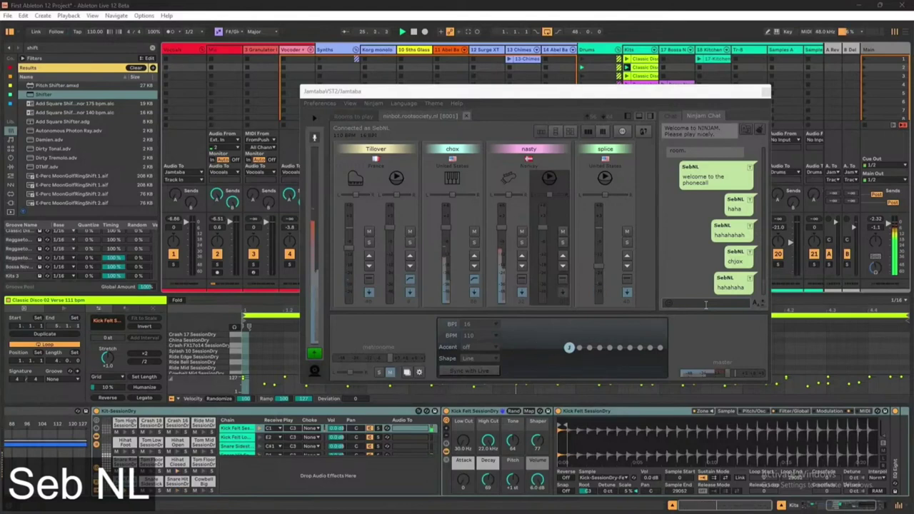
Send the chat message "your brain = aaaamazing" and raise the fourth musician's channel level in Jamtaba.
text(youre)
key(BackSpace)
text(brain = aaaamazin)
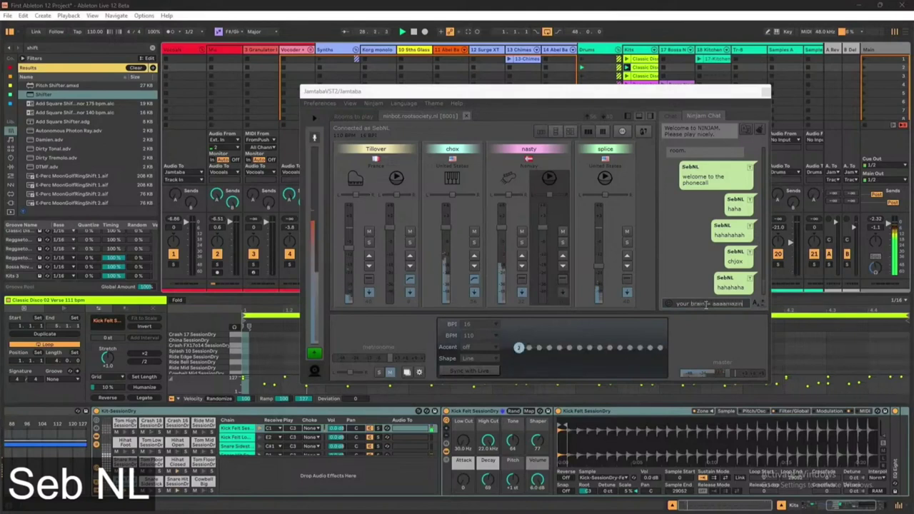
text(g)
key(Return)
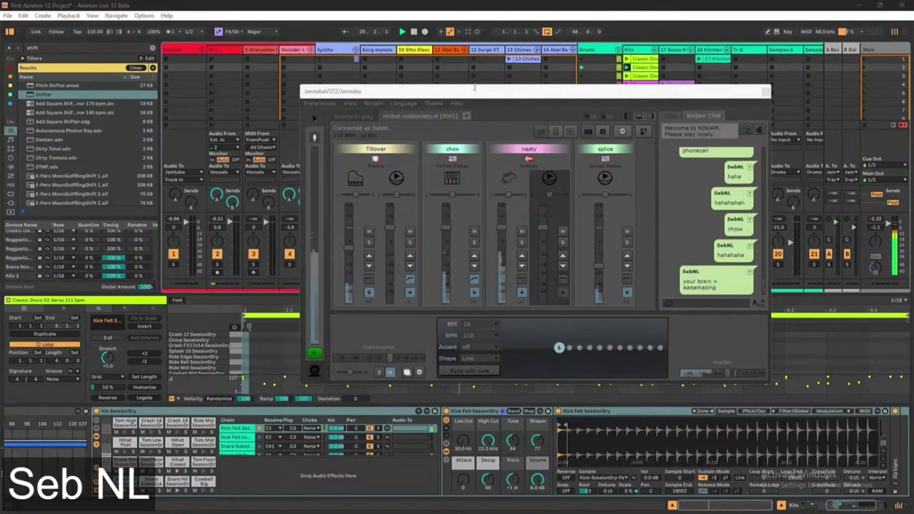
drag(598, 227, 596, 242)
scroll(598, 238, down, 2)
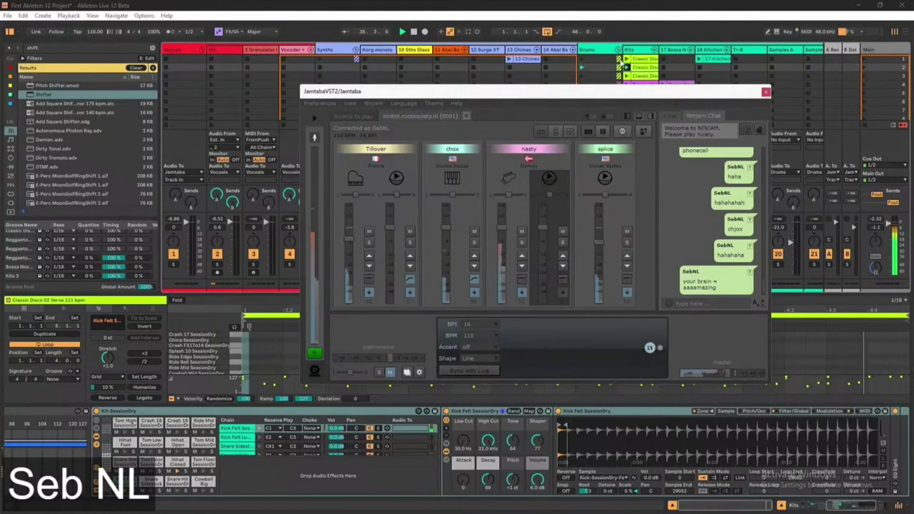
Move the Jamtaba window clear of the Kits track and launch the track's third clip, Add-On Packs.
drag(623, 90, 458, 72)
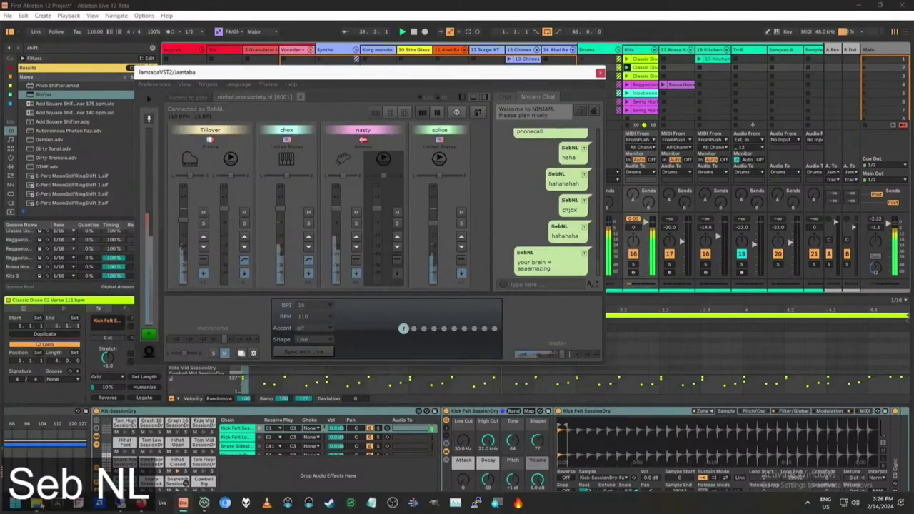
click(413, 503)
drag(641, 86, 645, 76)
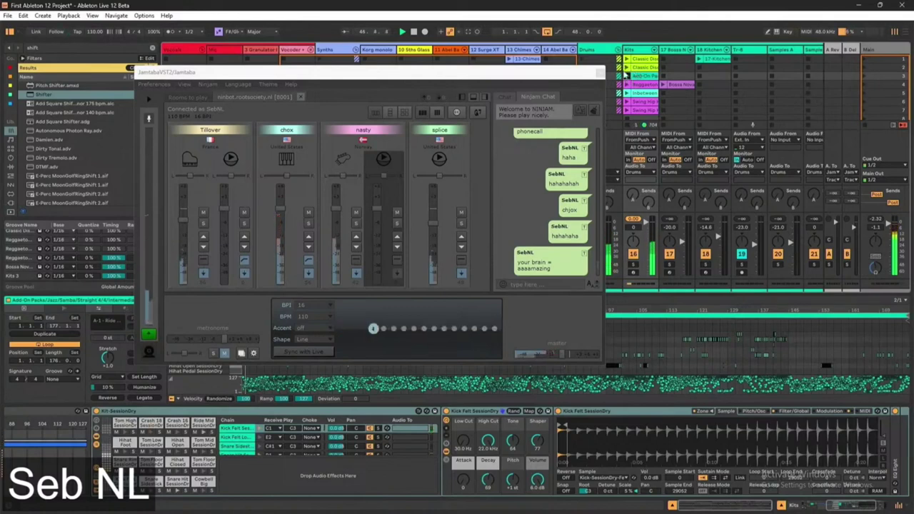
Raise the fourth musician's channel to -1.3 dB and the first musician's first channel to -2.7 dB in Jamtaba.
mouse_move(435, 225)
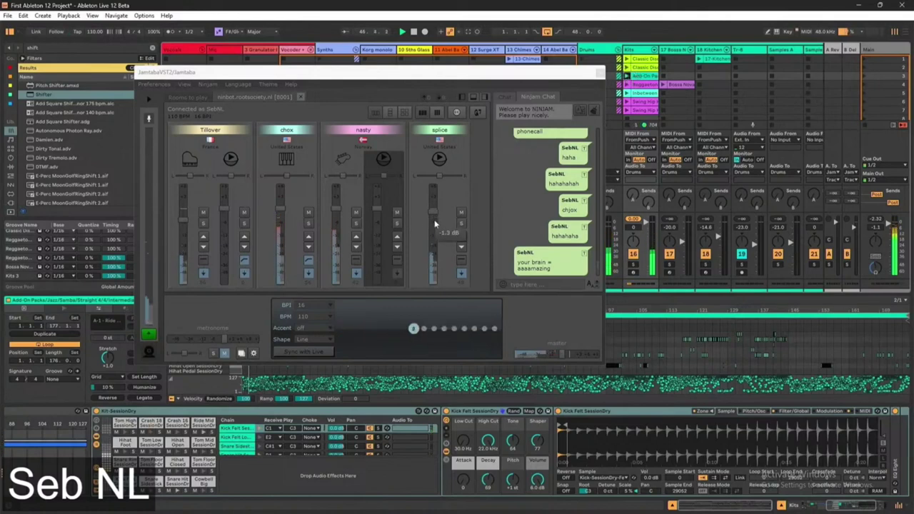
mouse_move(335, 225)
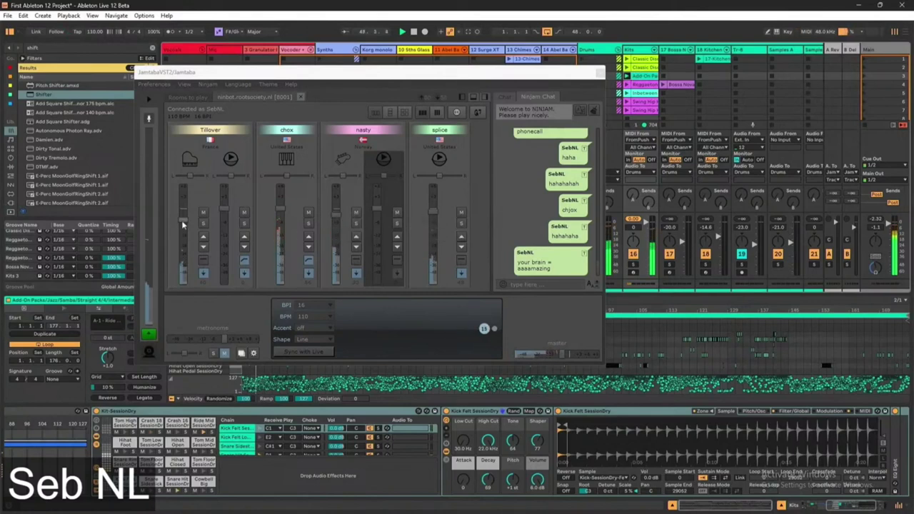
drag(183, 218, 183, 212)
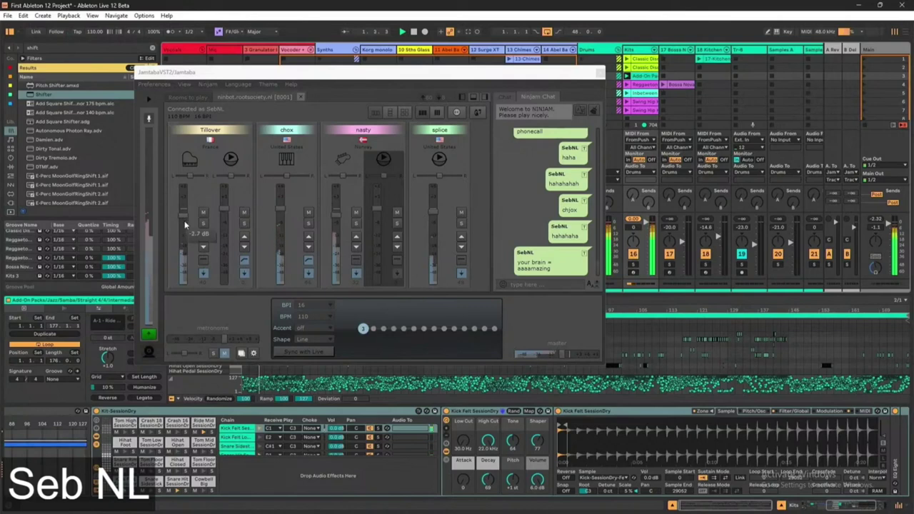
Send the chat message "hahahaha".
click(537, 284)
text(hahahaha)
key(Return)
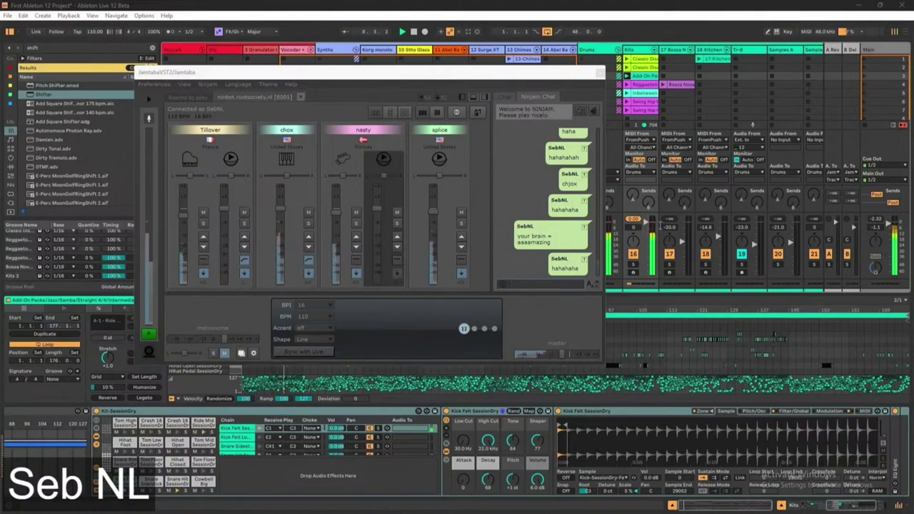
Examine the Kits track's device chain from the Drum Buss back to the Instrument Rack.
click(638, 55)
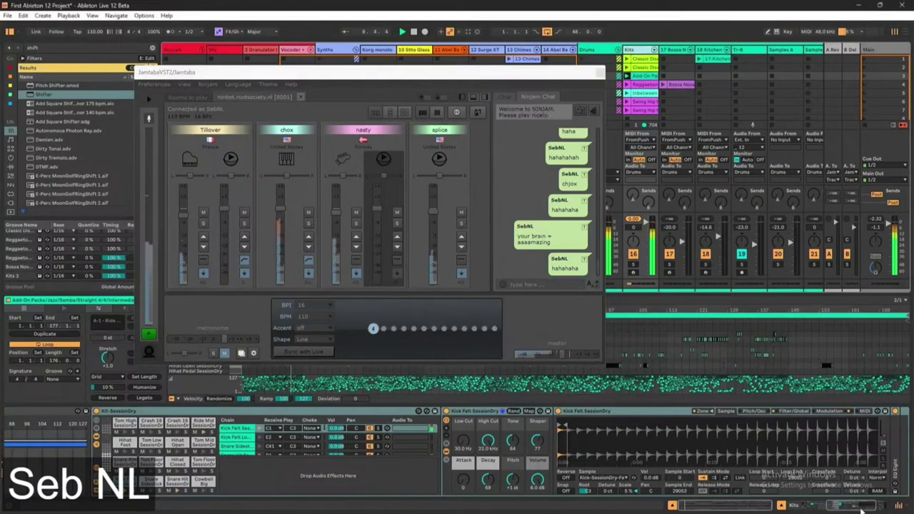
click(862, 510)
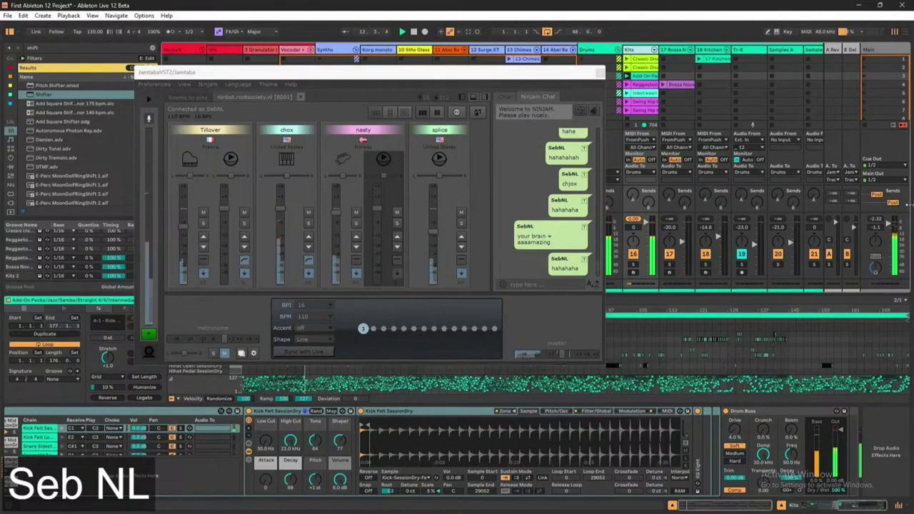
scroll(893, 444, up, 5)
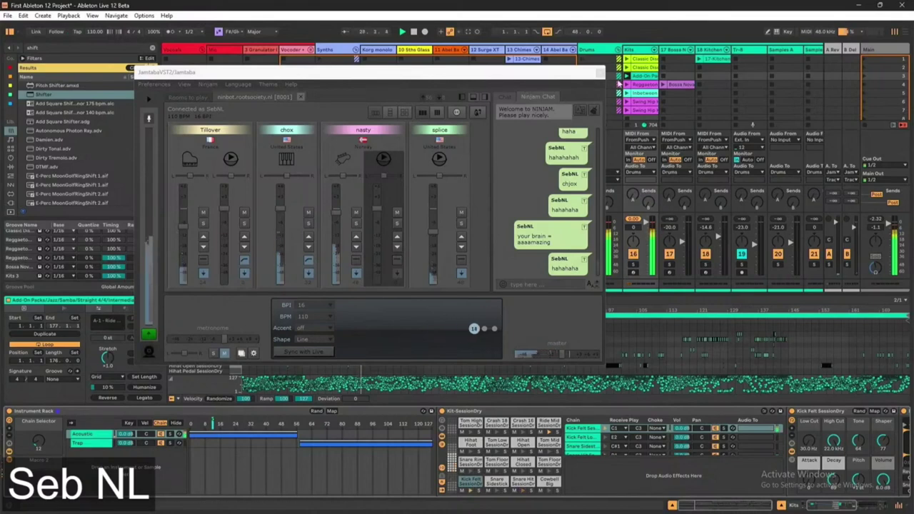
Select the Mic track and adjust the Coarse pitch of its Shifter effect.
click(218, 51)
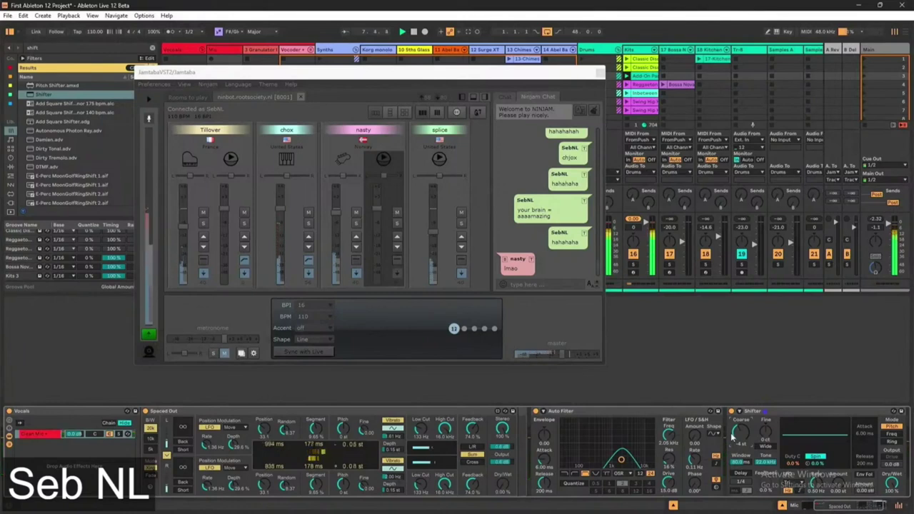
mouse_move(731, 433)
mouse_down()
mouse_move(731, 421)
mouse_move(732, 437)
mouse_up()
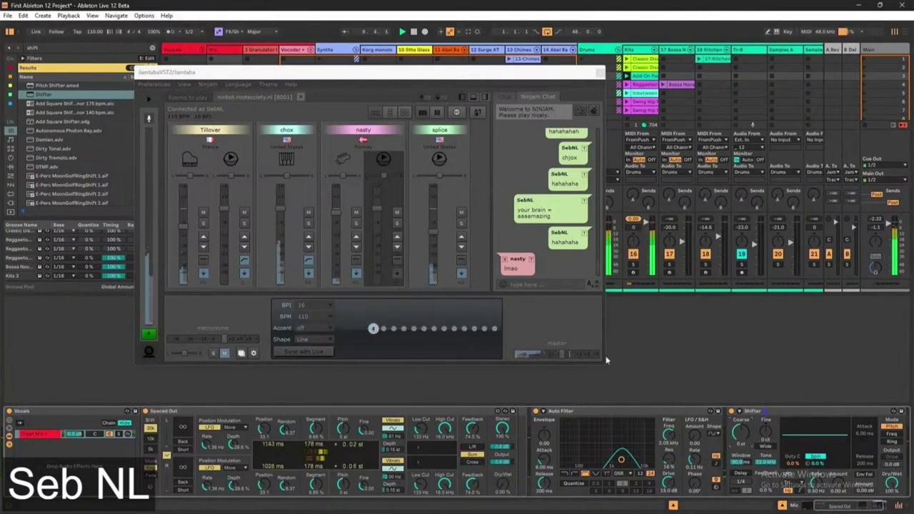
Send a chat message cheering on the second musician with "go" and their nickname.
click(550, 345)
text(go c)
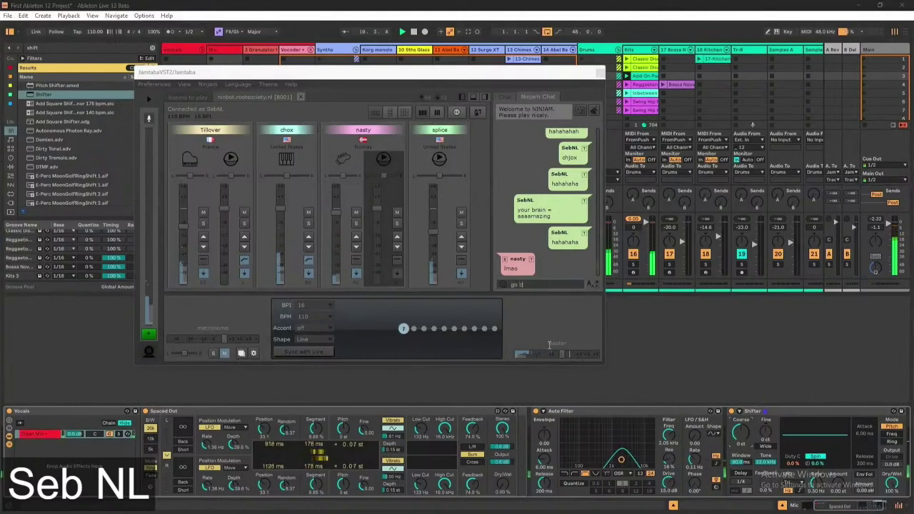
text(hjox)
key(Return)
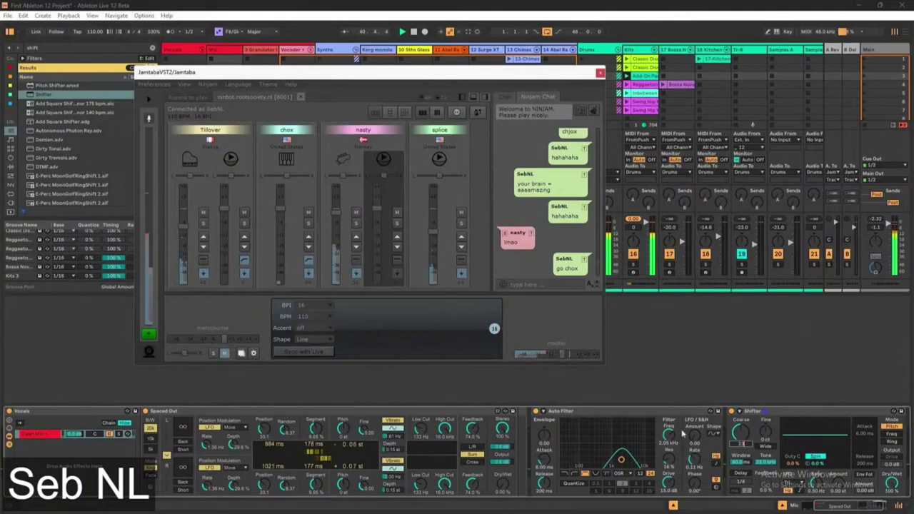
Set the Shifter's Coarse pitch on the Mic track to 3 st.
click(743, 431)
drag(743, 431, 749, 371)
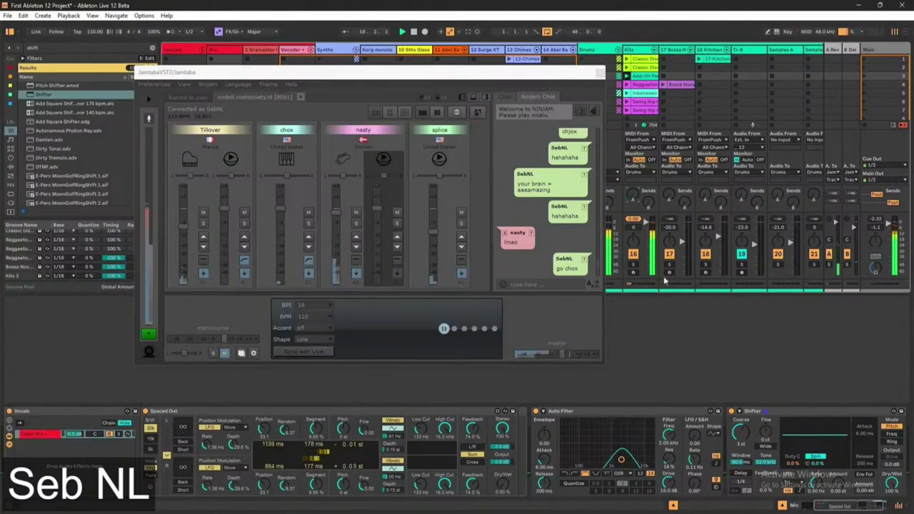
click(536, 283)
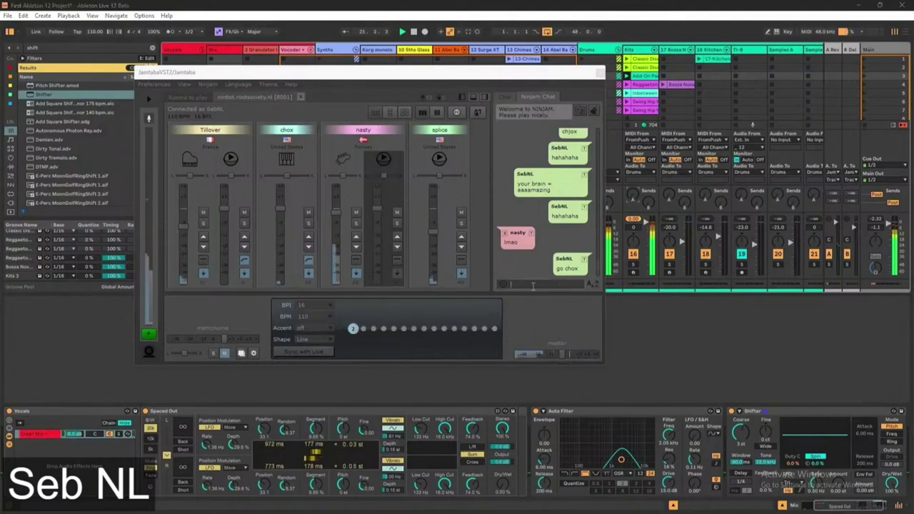
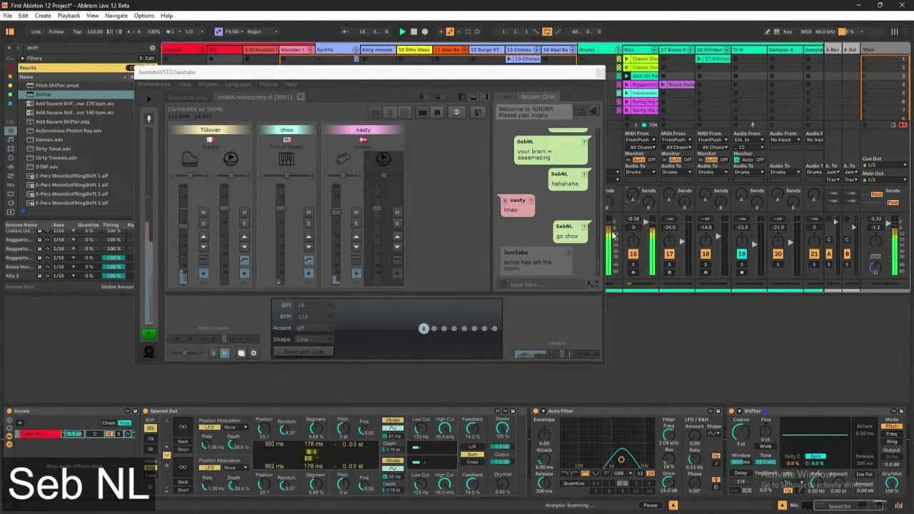
Move the Jamtaba window off the note editor and loop bars 97 to 101 of the Add-On Packs drum clip.
click(613, 236)
scroll(612, 235, right, 3)
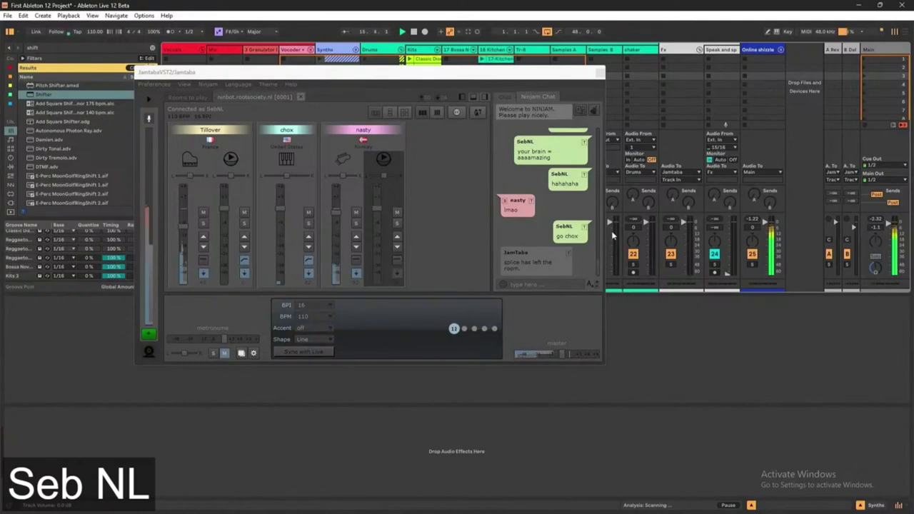
drag(513, 79, 455, 85)
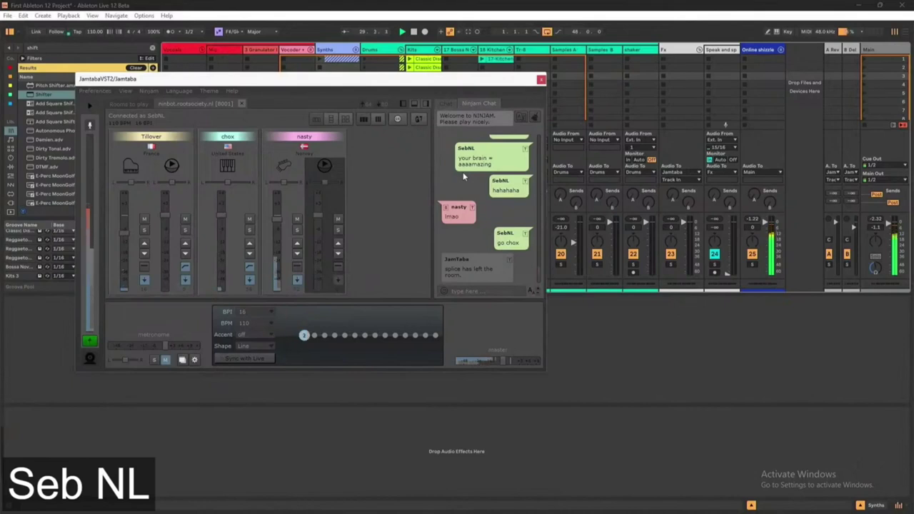
drag(341, 77, 394, 31)
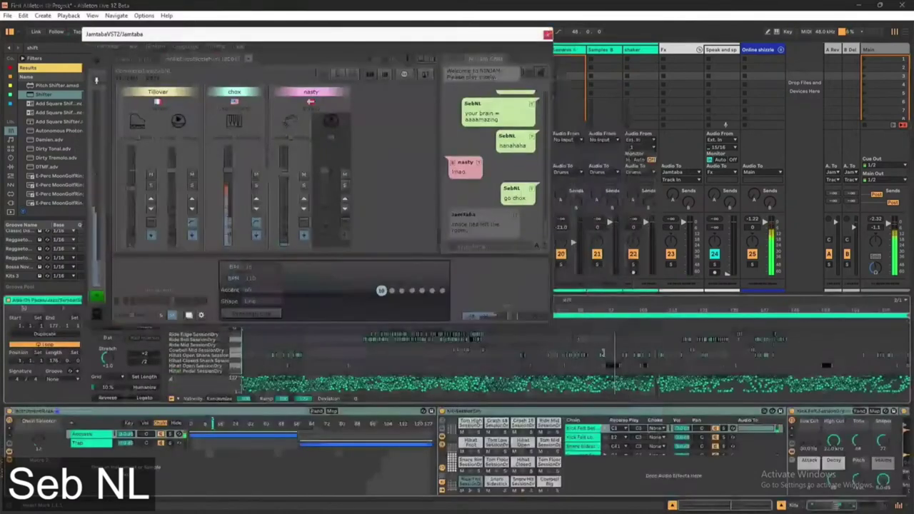
drag(620, 359, 608, 359)
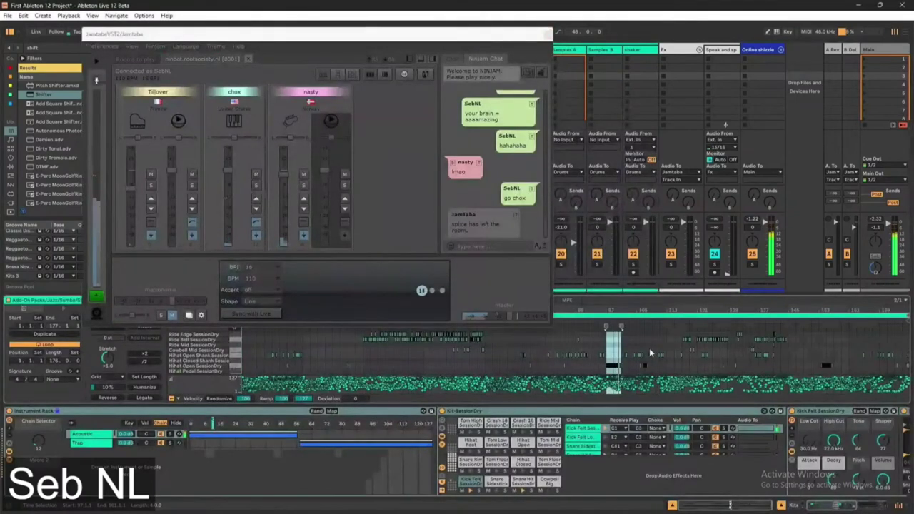
key(ctrl+l)
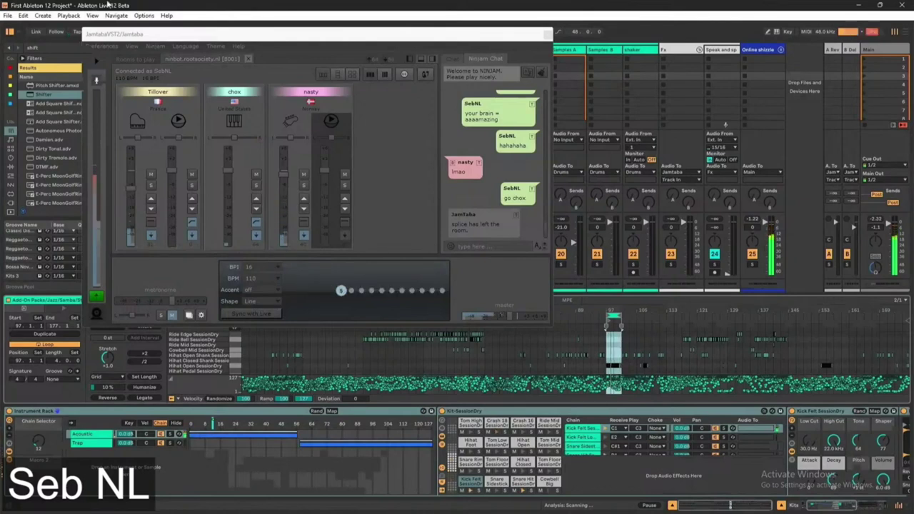
Move the Jamtaba window off the Mic track, disarm the track and lower its volume to -5.7 dB.
drag(127, 37, 424, 79)
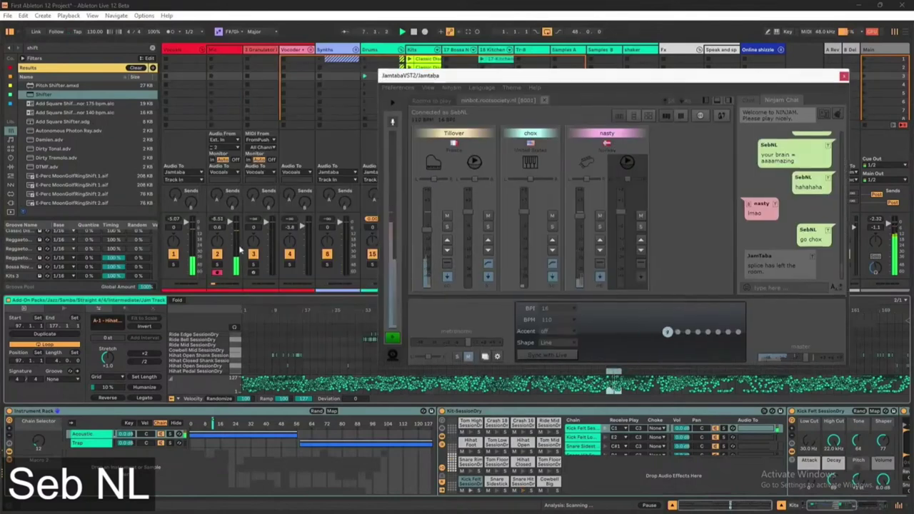
click(229, 241)
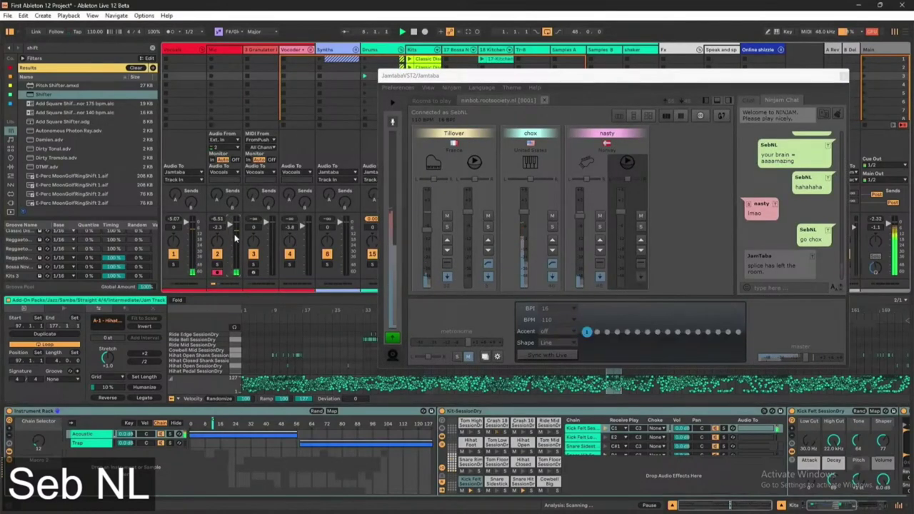
click(217, 272)
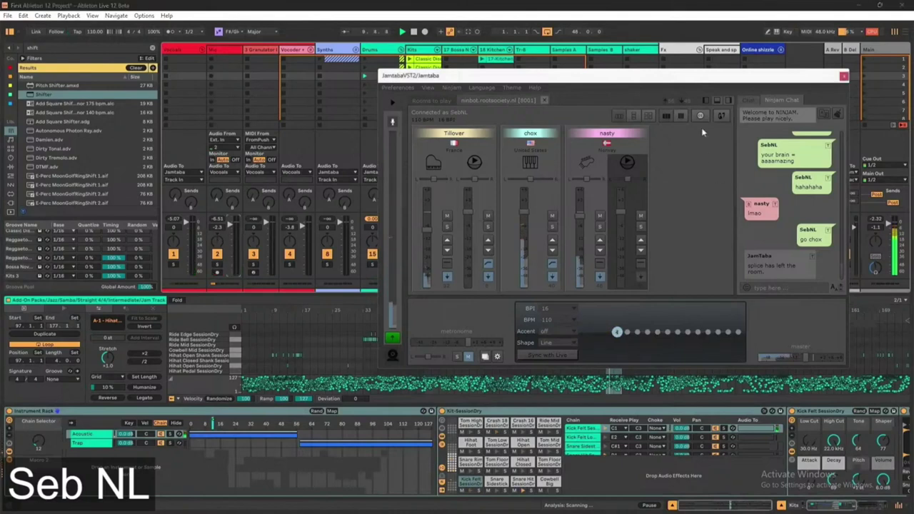
drag(793, 81, 736, 75)
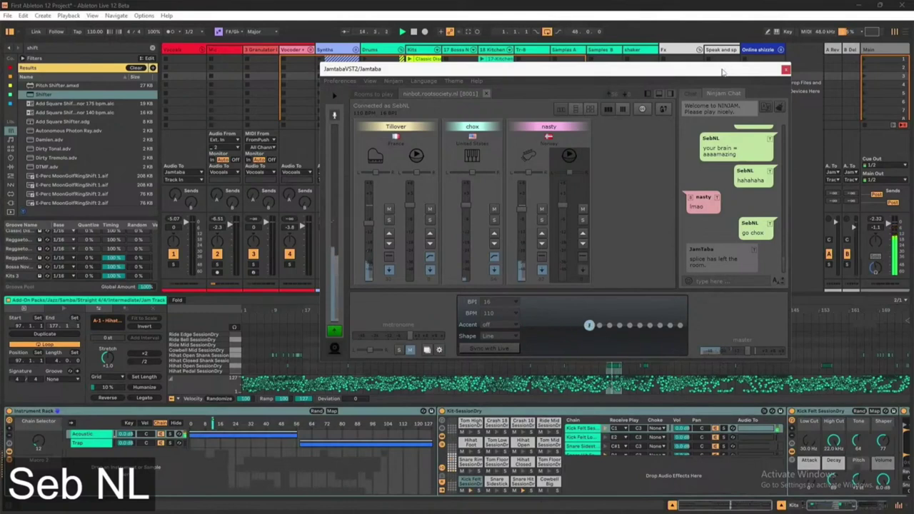
click(286, 240)
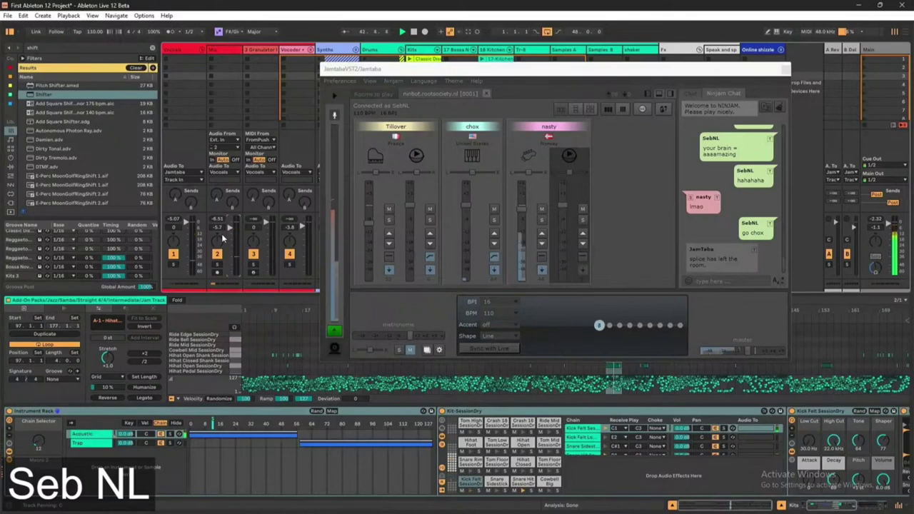
Move the Jamtaba window off the note editor and turn off looping for the Add-On Packs drum clip.
drag(491, 71, 251, 25)
click(53, 346)
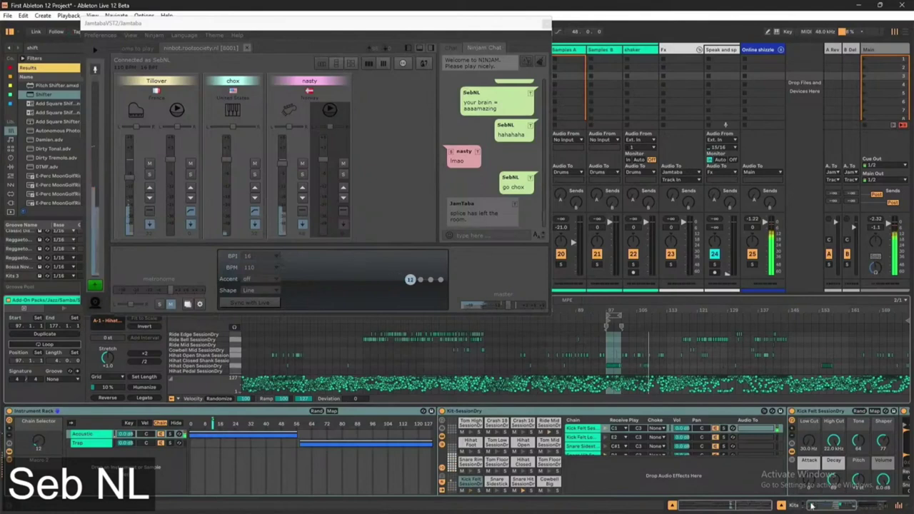
Loop bars 145 to 153 of the Add-On Packs drum clip.
scroll(744, 483, left, 3)
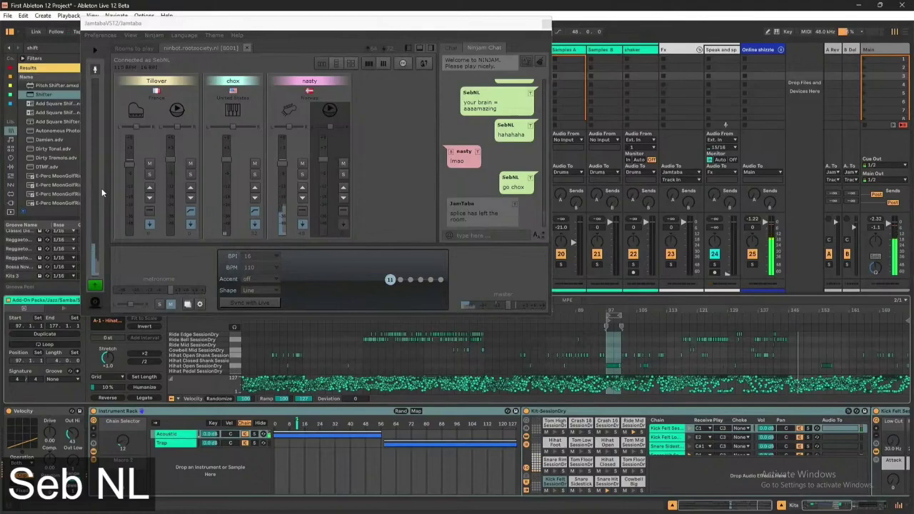
drag(791, 349, 820, 350)
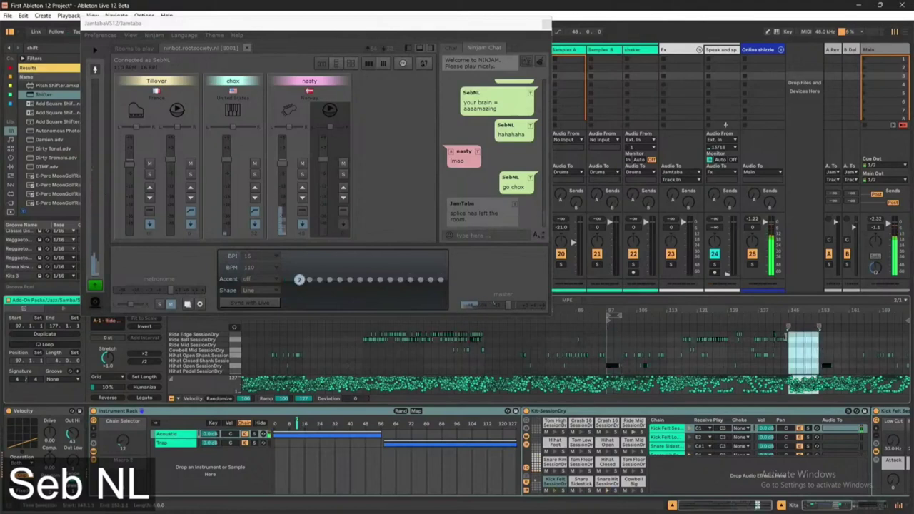
key(ctrl+l)
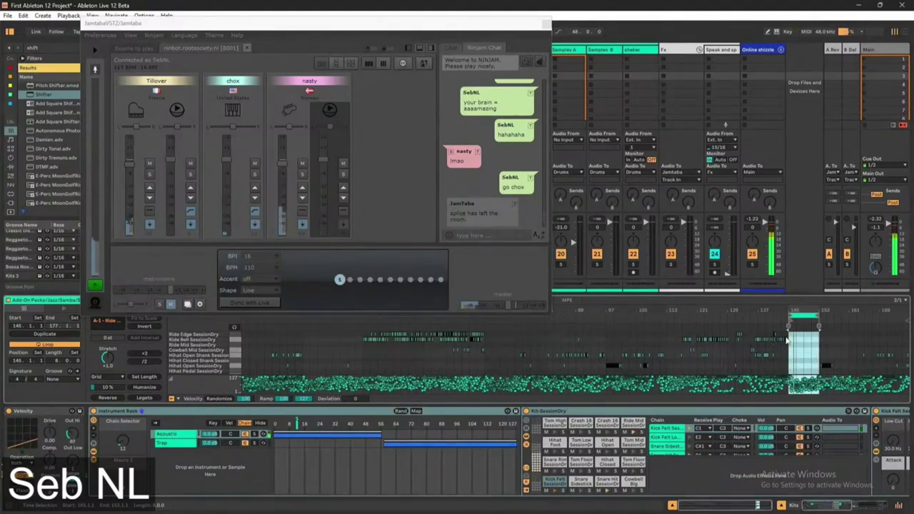
Lower the first remote participant's piano channel level in Jamtaba and turn off looping for the drum clip.
mouse_move(131, 180)
drag(132, 176, 119, 168)
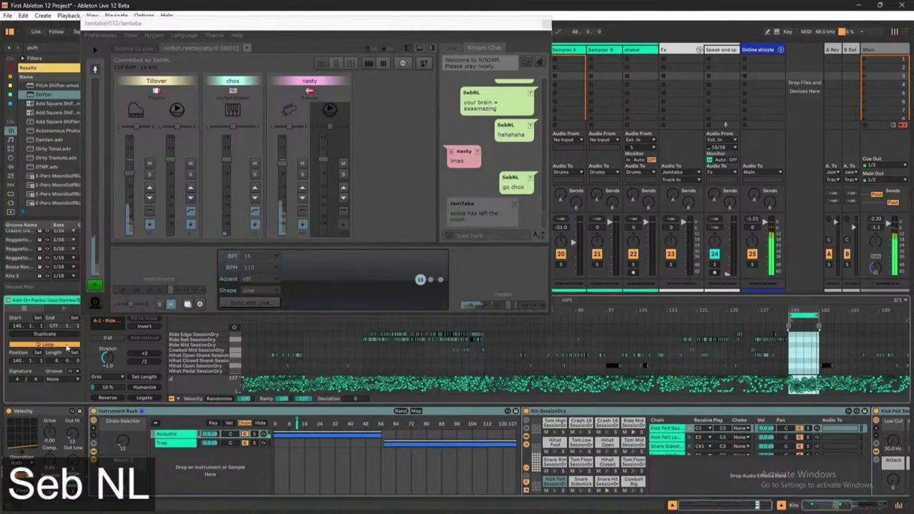
click(64, 347)
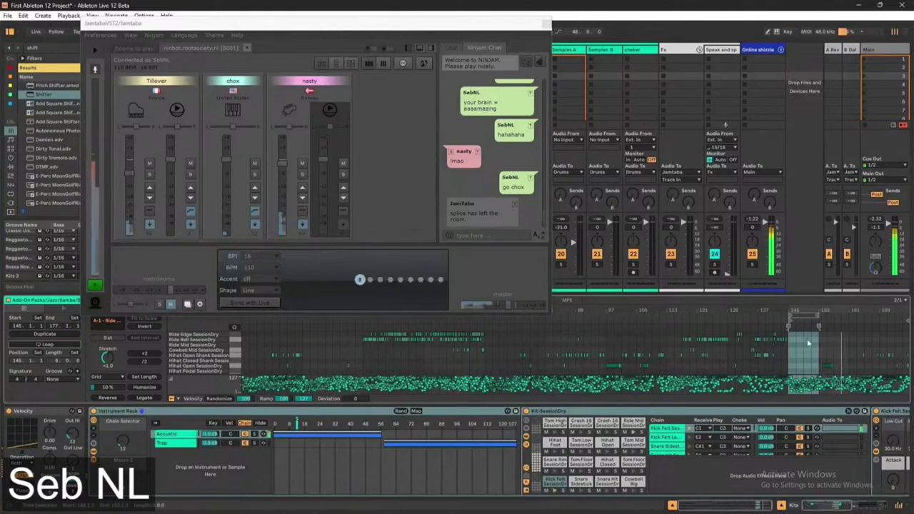
Loop bars 157 to 161 of the Add-On Packs drum clip and release the loop again.
drag(836, 345, 857, 355)
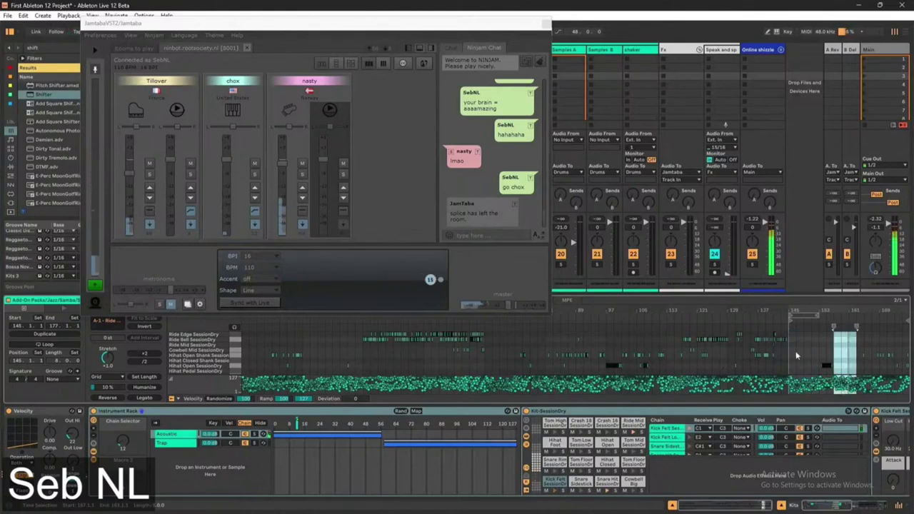
key(ctrl+l)
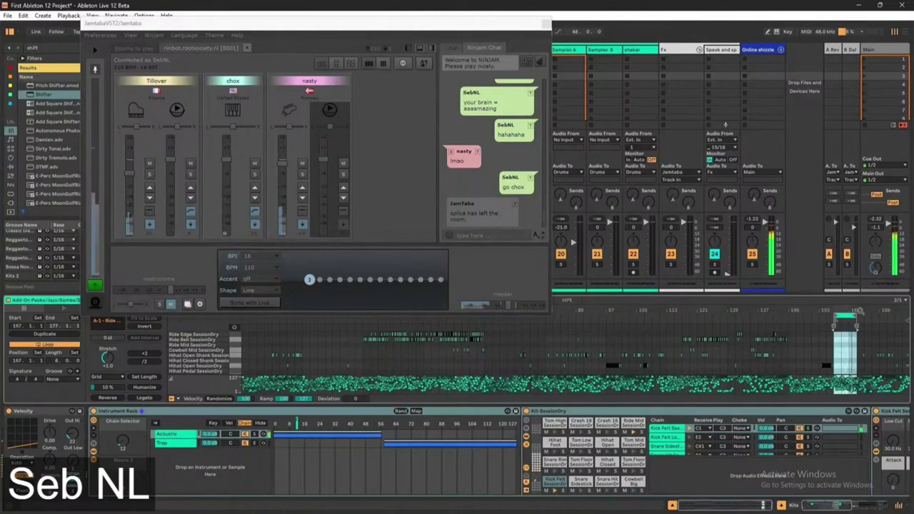
drag(858, 313, 865, 312)
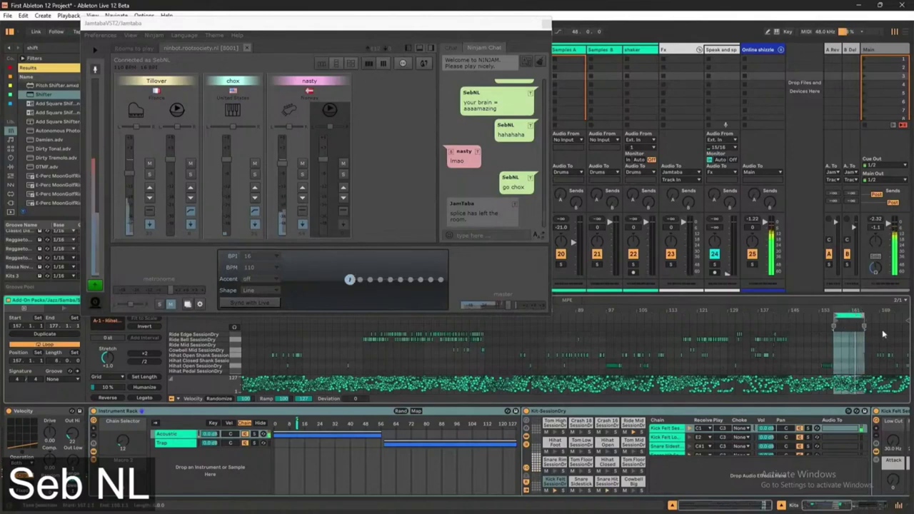
click(852, 339)
drag(852, 339, 823, 359)
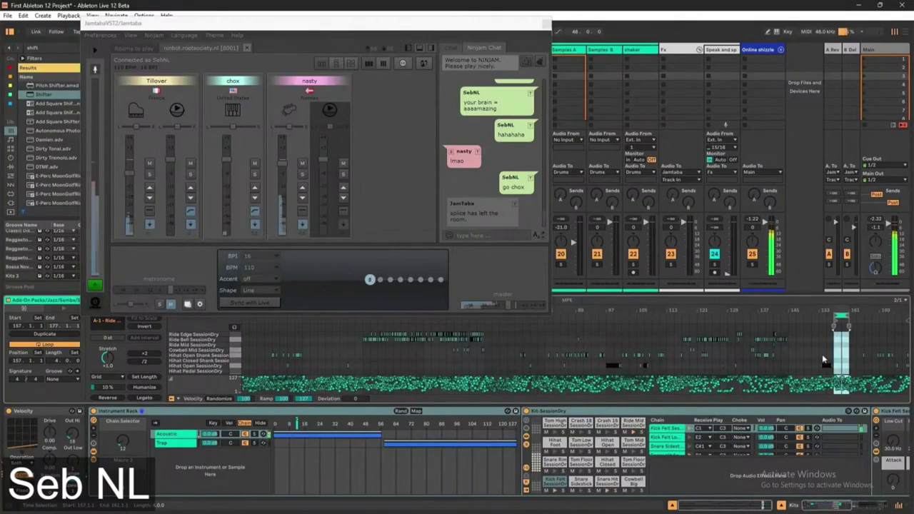
click(46, 346)
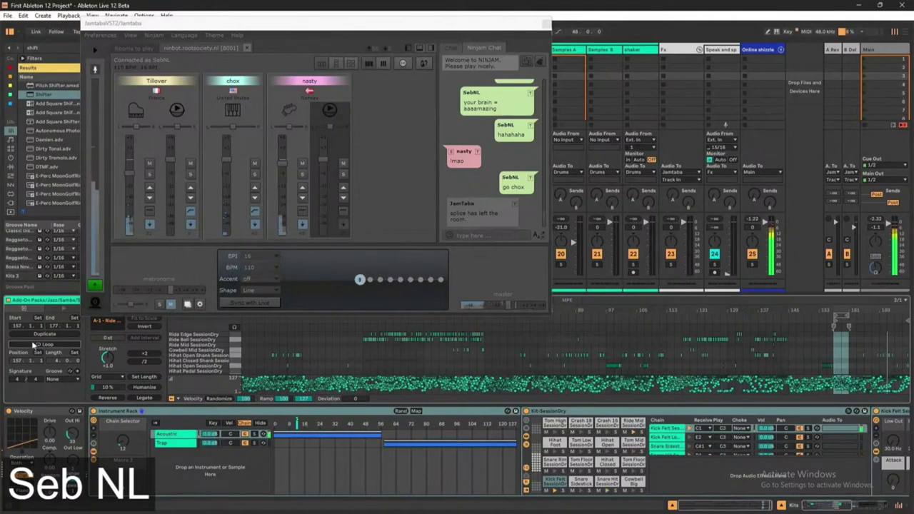
Loop bars 169 to 173 of the Add-On Packs drum clip.
click(880, 350)
drag(878, 350, 894, 350)
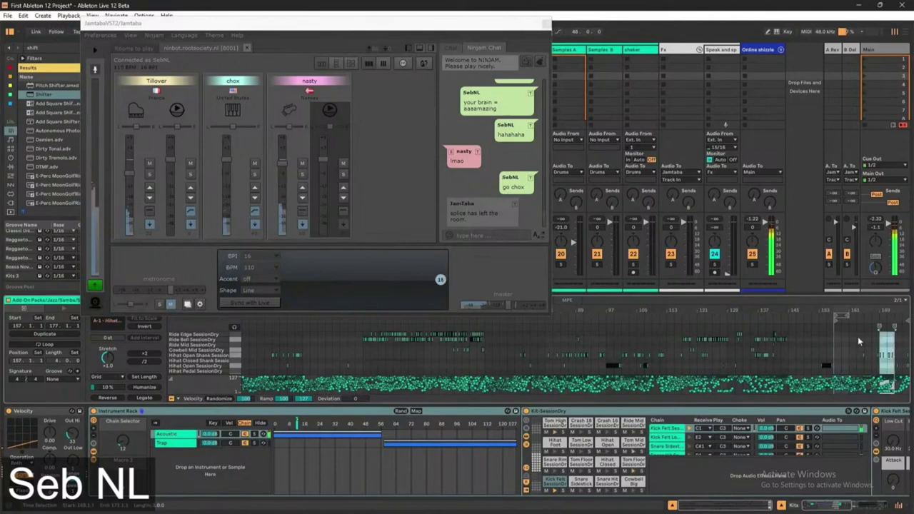
key(ctrl+l)
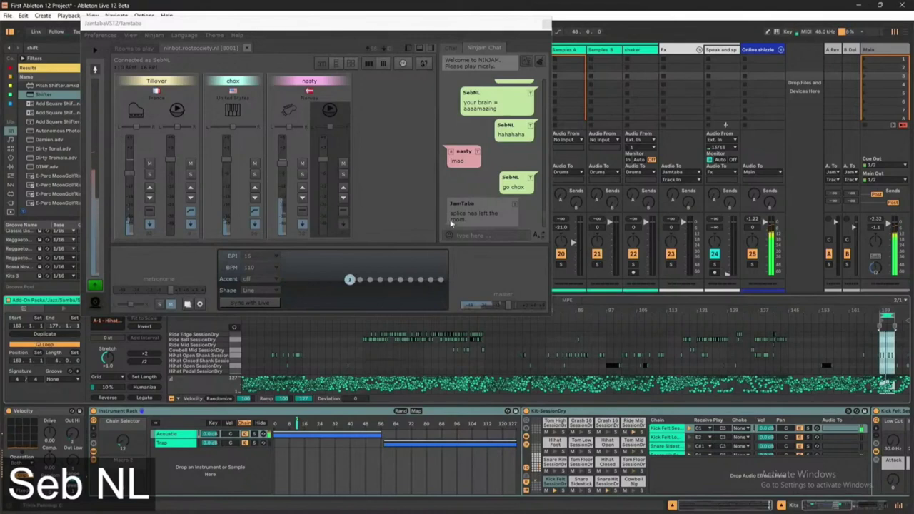
Release the loop on bars 169 to 173 so the drum clip plays on.
click(400, 216)
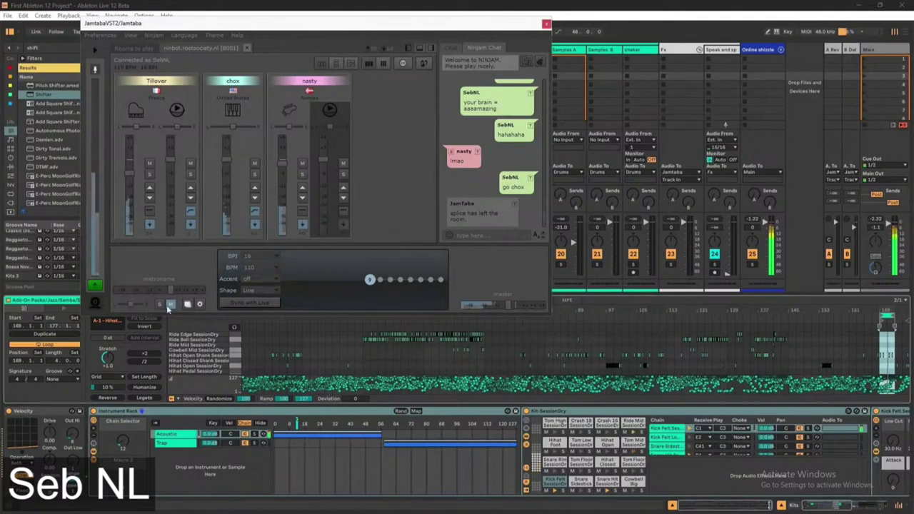
drag(820, 310, 817, 350)
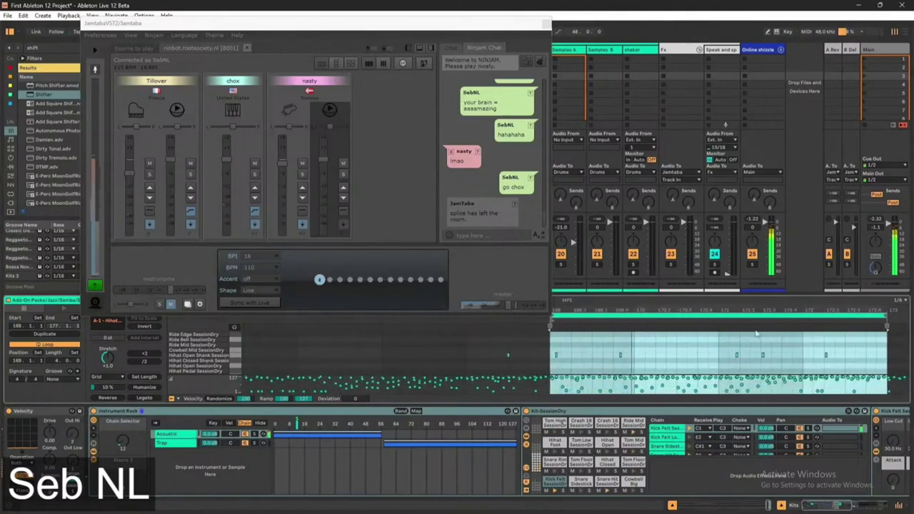
scroll(592, 359, up, 3)
scroll(591, 359, down, 5)
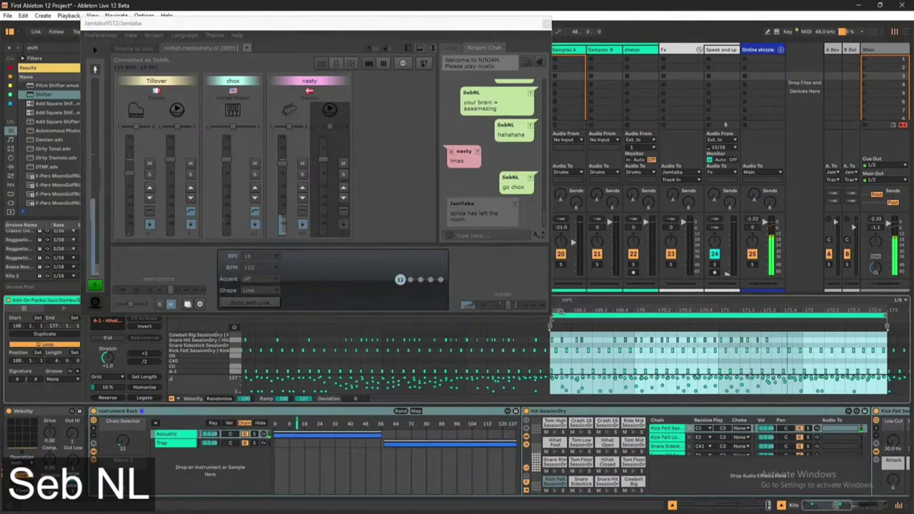
click(47, 345)
drag(584, 306, 607, 143)
Unfold the Synths group and launch the 13-Chimes clip, moving the Jamtaba window off the clip slots and the Chimes mixer channel.
drag(484, 23, 496, 155)
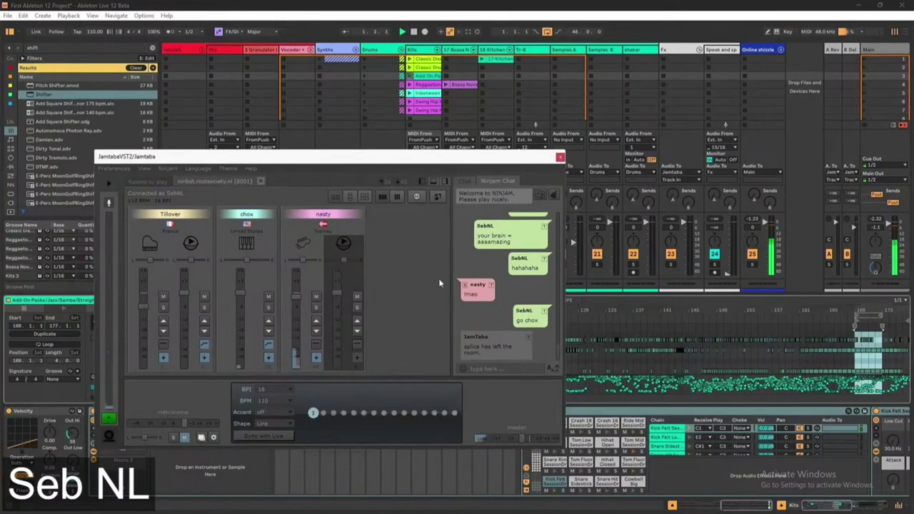
click(483, 368)
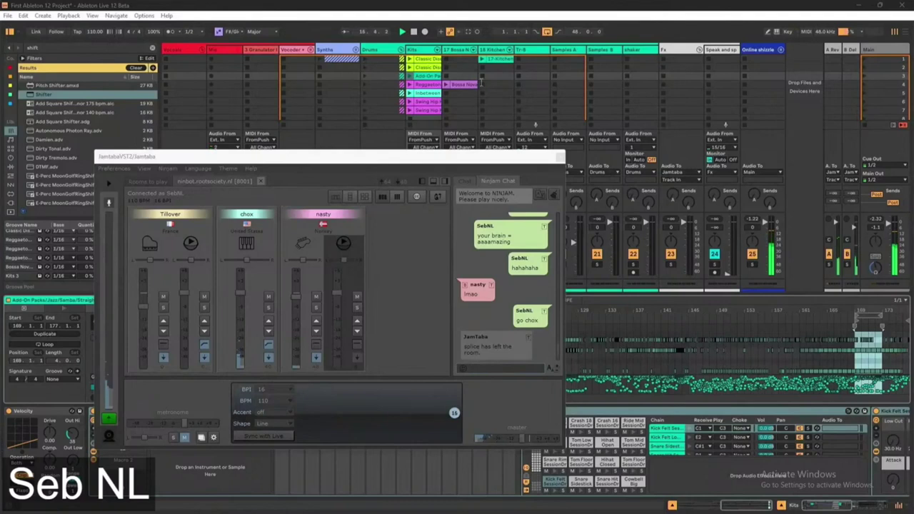
click(365, 56)
click(355, 50)
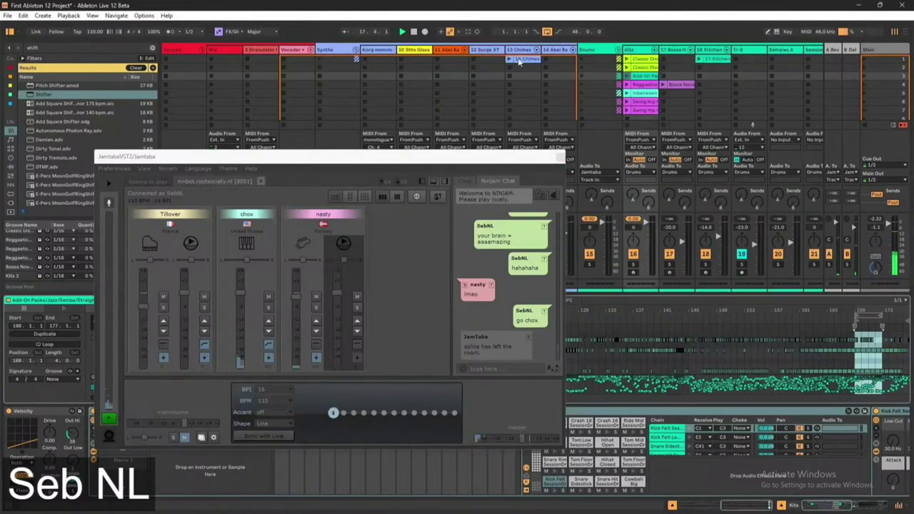
click(520, 59)
drag(285, 156, 191, 113)
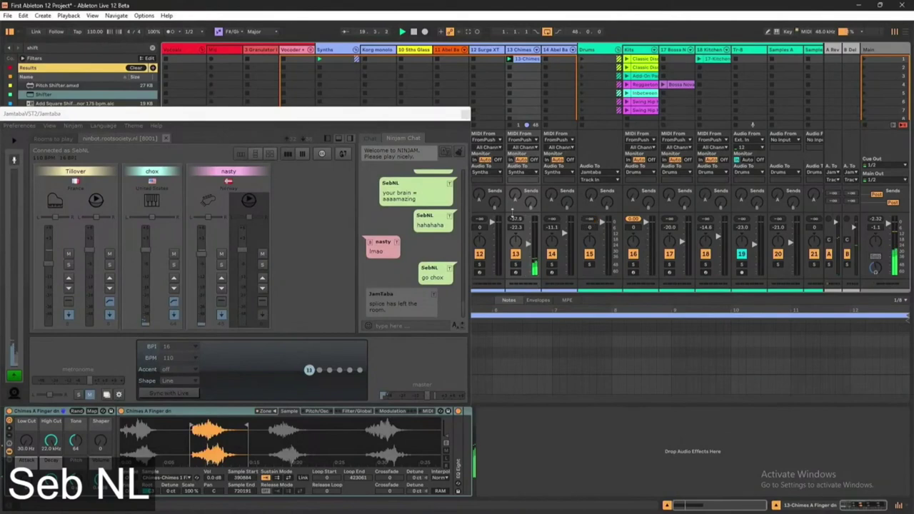
Move the Jamtaba window off the note editor and send "hahahahhaa" in the Ninjam chat.
drag(301, 120, 626, 41)
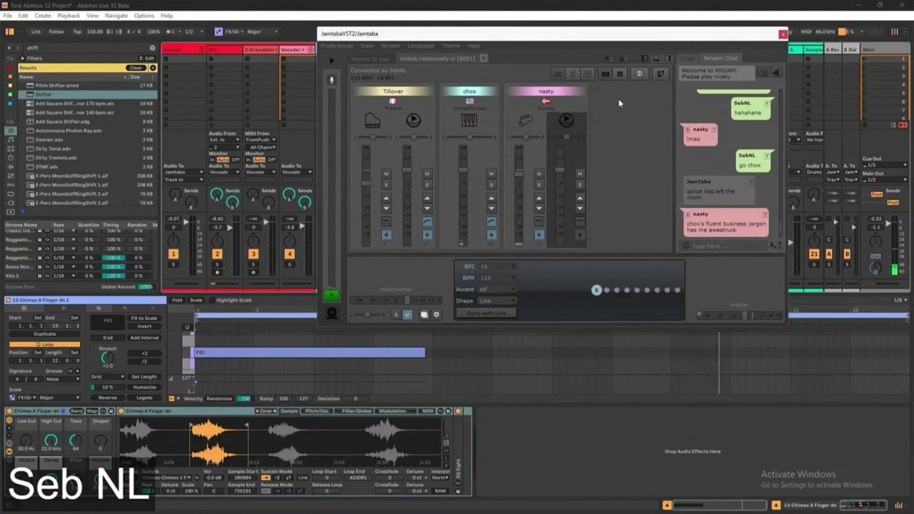
click(740, 247)
text(hahahhhaa)
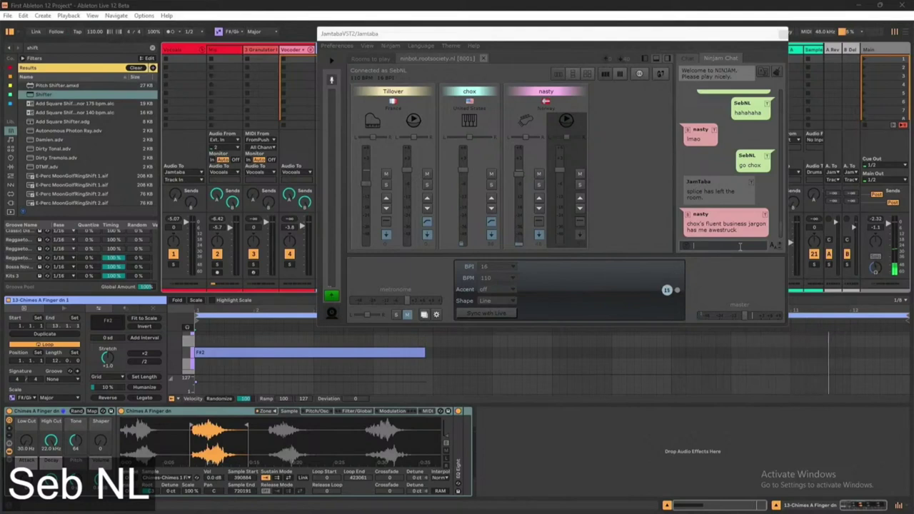
key(Return)
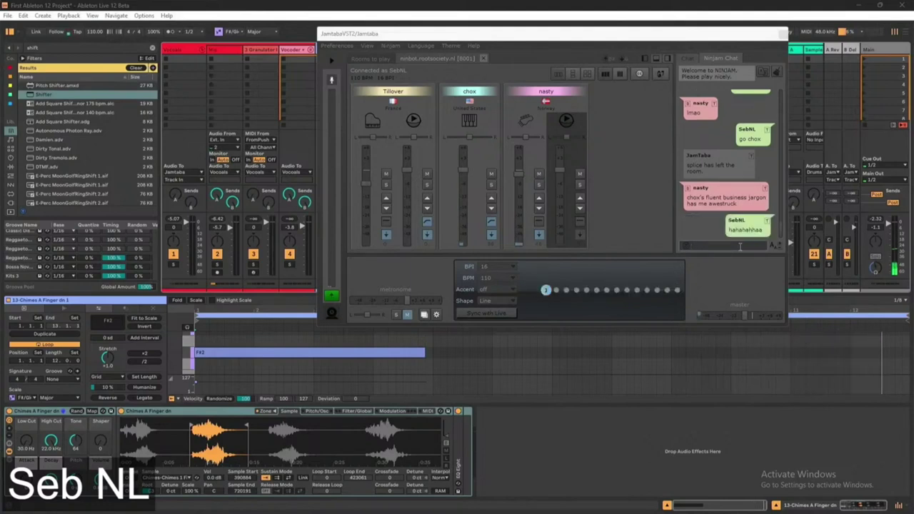